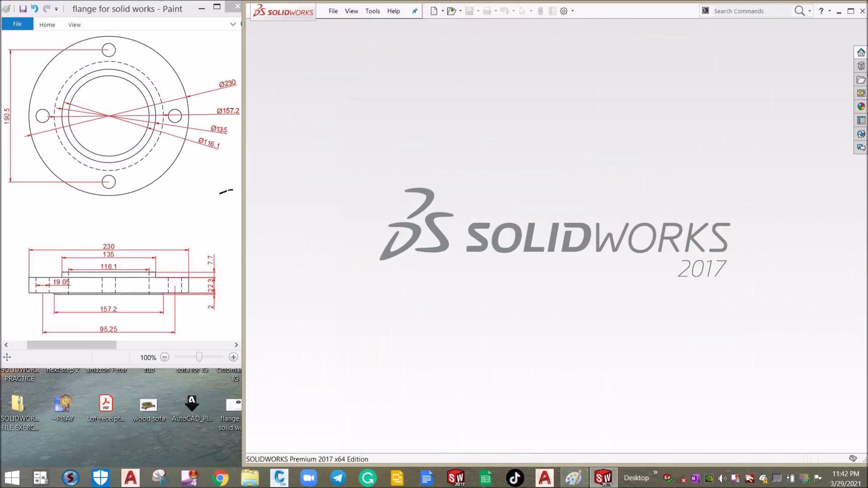
Step: Browse the file and view toolbar menus, then close them without changes
{"action": "left_click", "coordinate": [333, 11]}
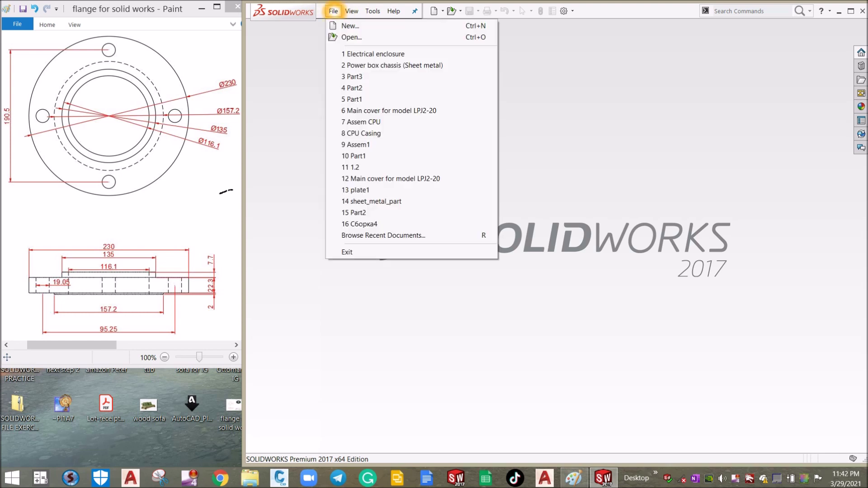
{"action": "left_click", "coordinate": [352, 11]}
{"action": "mouse_move", "coordinate": [371, 26]}
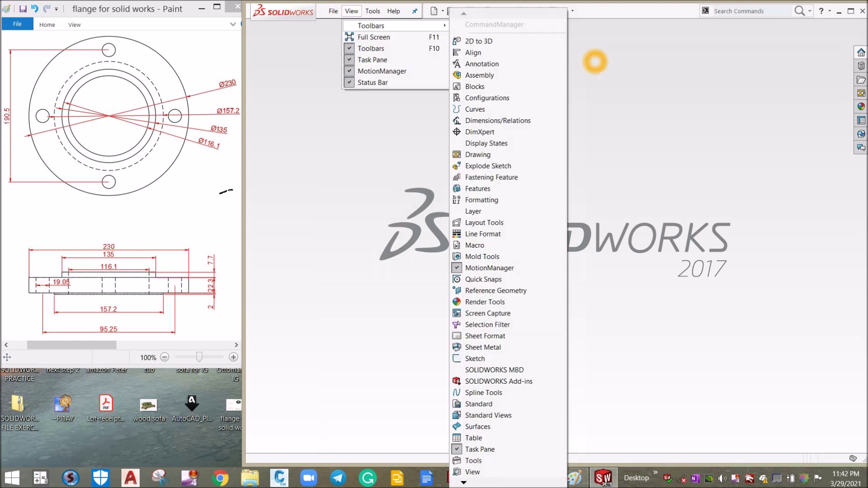
{"action": "left_click", "coordinate": [595, 61]}
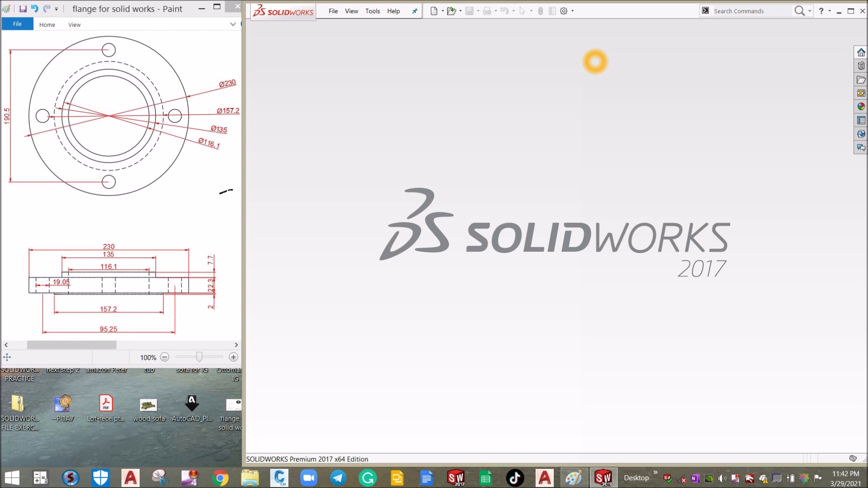
Step: Create Part3 from the Tutorial part template, then return the side panel to the FeatureManager tree
{"action": "left_click", "coordinate": [434, 11]}
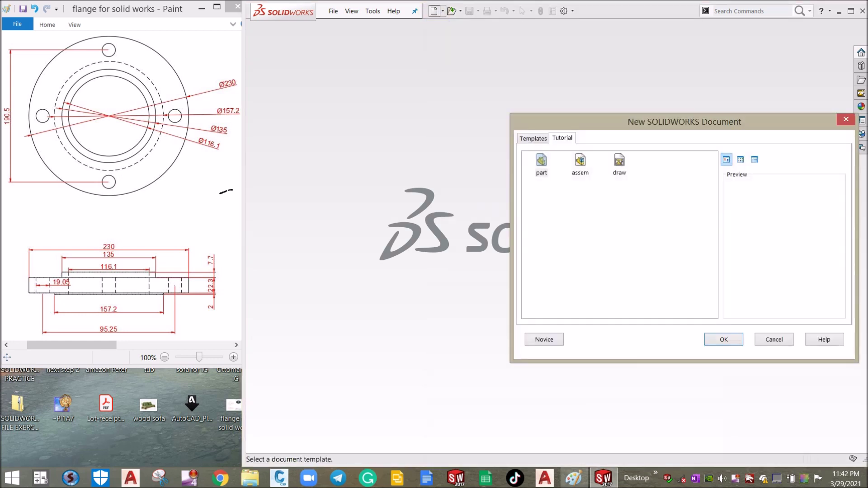
{"action": "left_click", "coordinate": [541, 166]}
{"action": "left_click", "coordinate": [723, 340]}
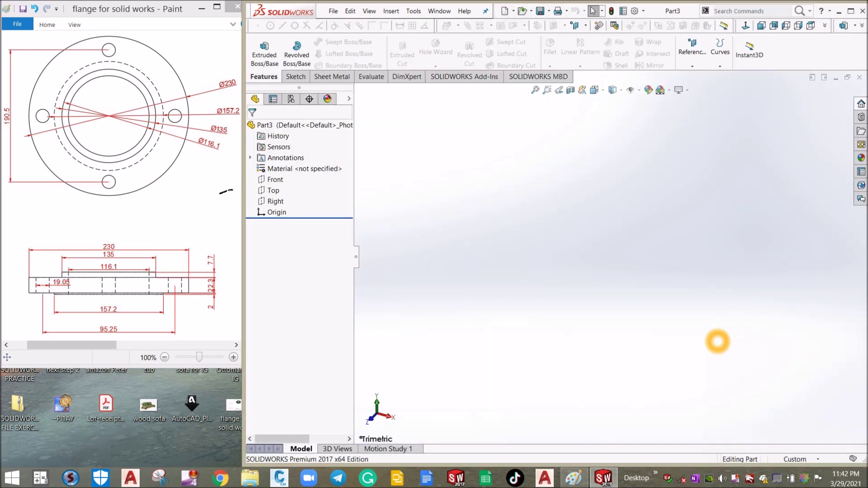
{"action": "left_click", "coordinate": [116, 166]}
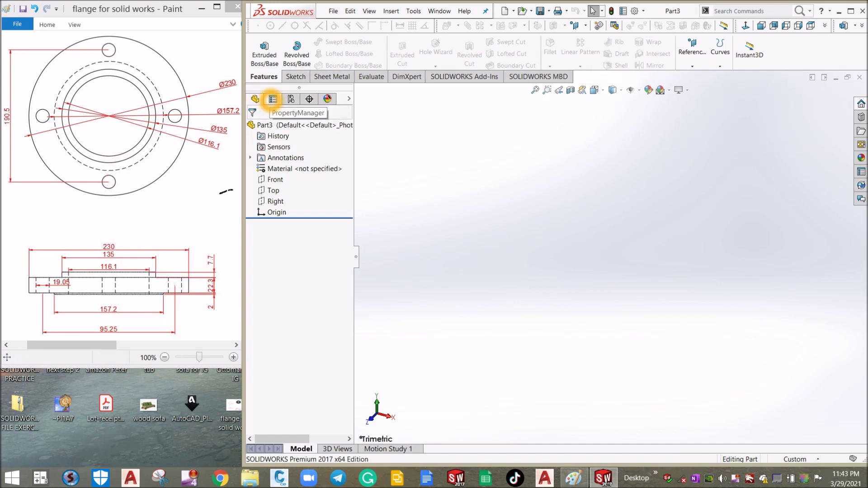
{"action": "left_click", "coordinate": [273, 99]}
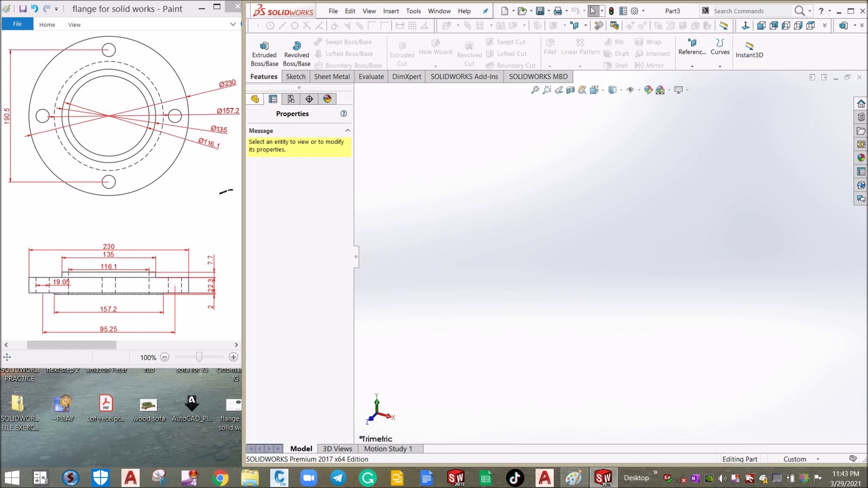
{"action": "left_click", "coordinate": [255, 99]}
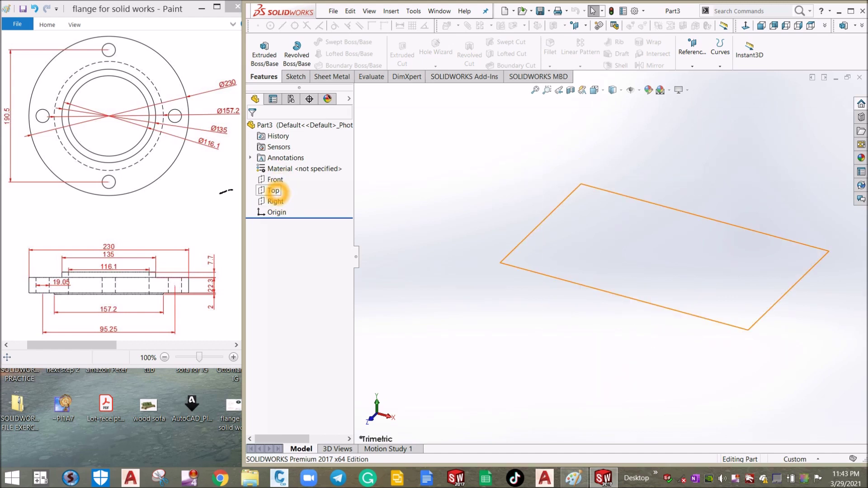
Step: Start a new sketch on the Top plane
{"action": "left_click", "coordinate": [273, 191]}
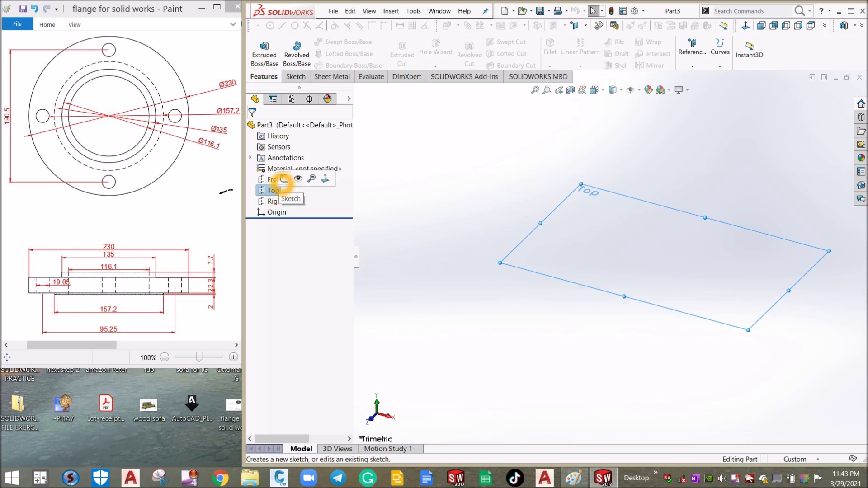
{"action": "left_click", "coordinate": [284, 179]}
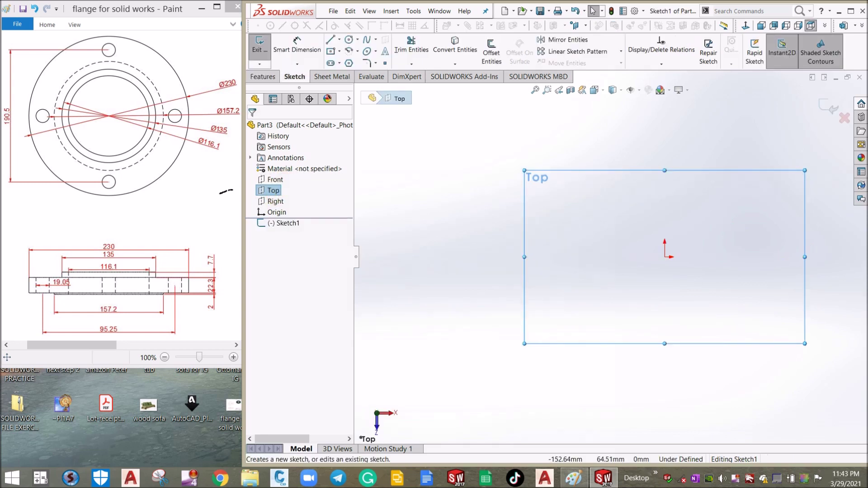
{"action": "left_click", "coordinate": [296, 78]}
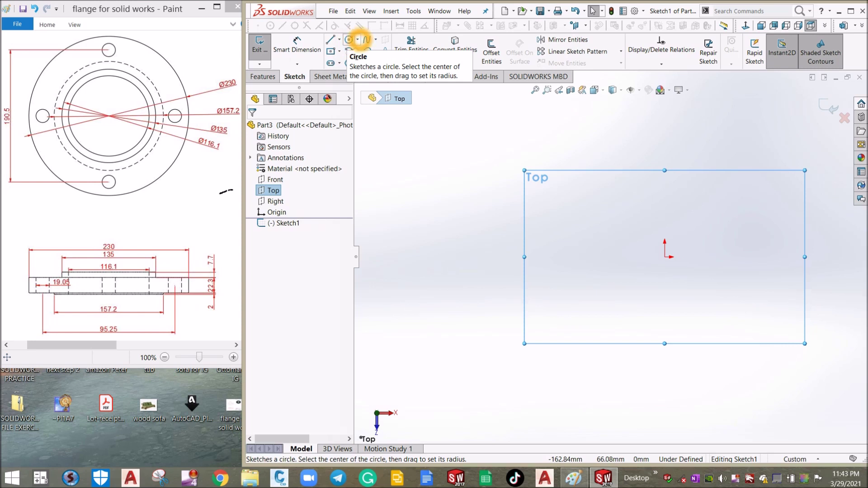
Step: Draw a centre-radius circle at the origin with a radius of about 55.95
{"action": "left_click", "coordinate": [357, 40]}
{"action": "left_click", "coordinate": [366, 51]}
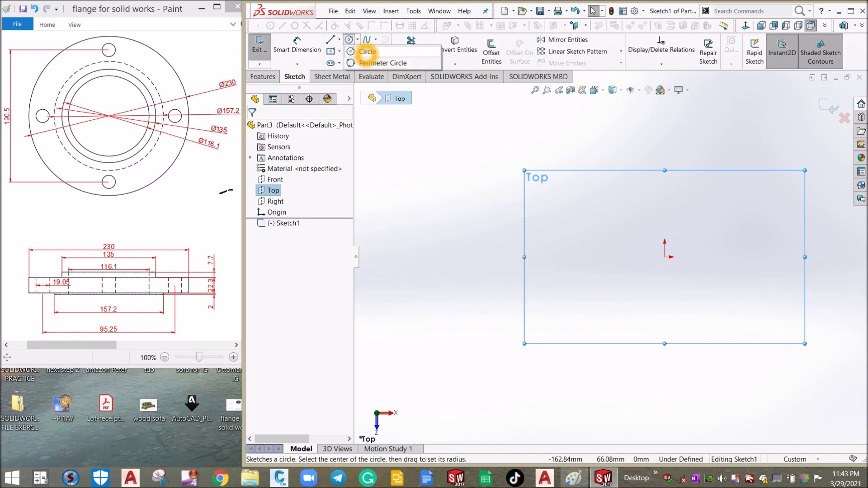
{"action": "left_click", "coordinate": [366, 52]}
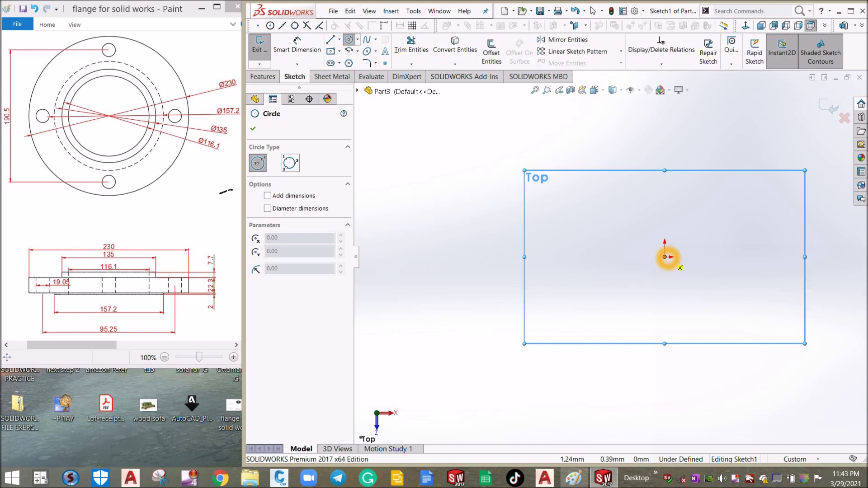
{"action": "left_click", "coordinate": [664, 257]}
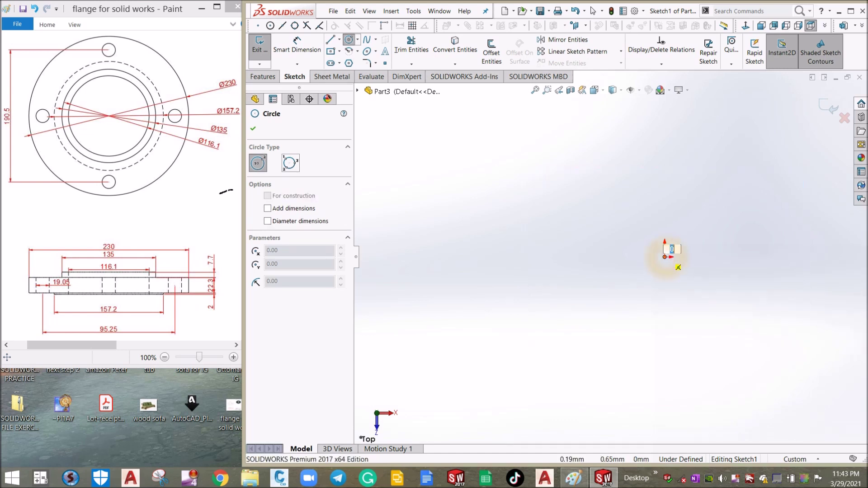
{"action": "left_click", "coordinate": [726, 186]}
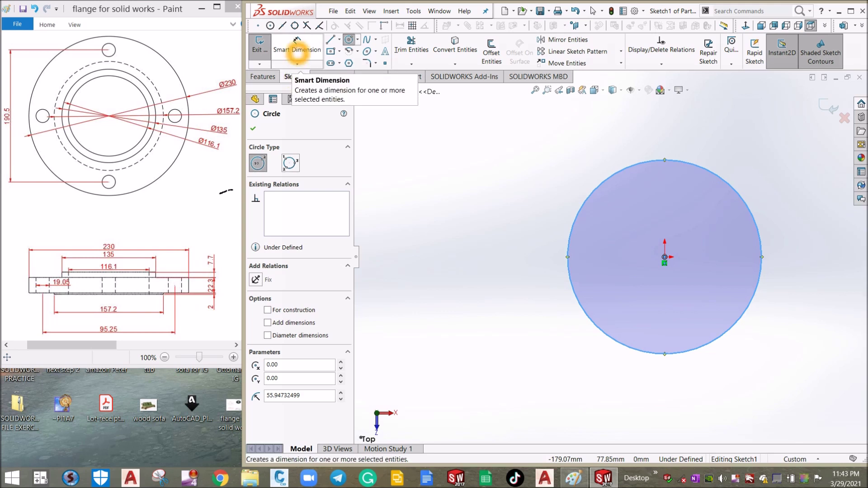
Step: Give the sketch circle a Smart Dimension diameter of 230 mm
{"action": "left_click", "coordinate": [297, 49]}
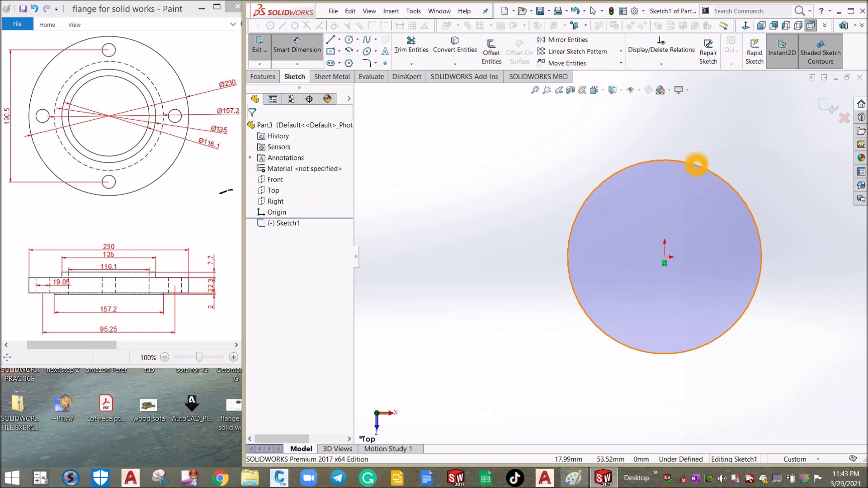
{"action": "left_click", "coordinate": [697, 165]}
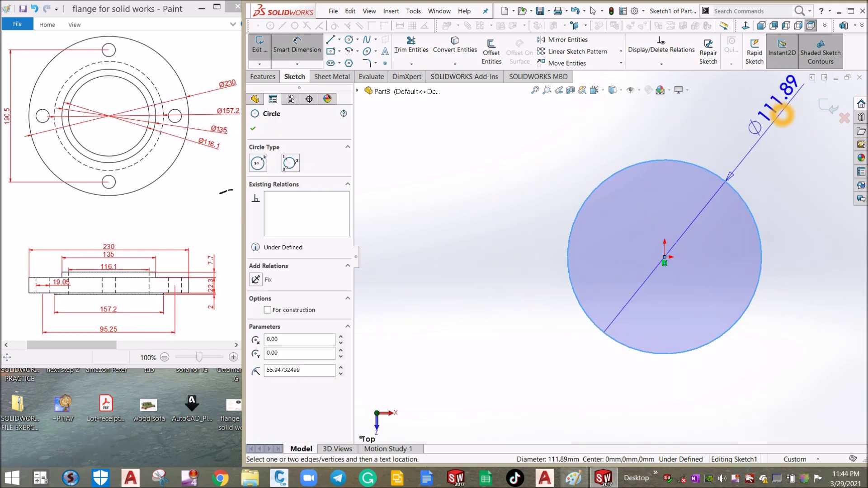
{"action": "left_click", "coordinate": [782, 114]}
{"action": "left_click", "coordinate": [782, 115]}
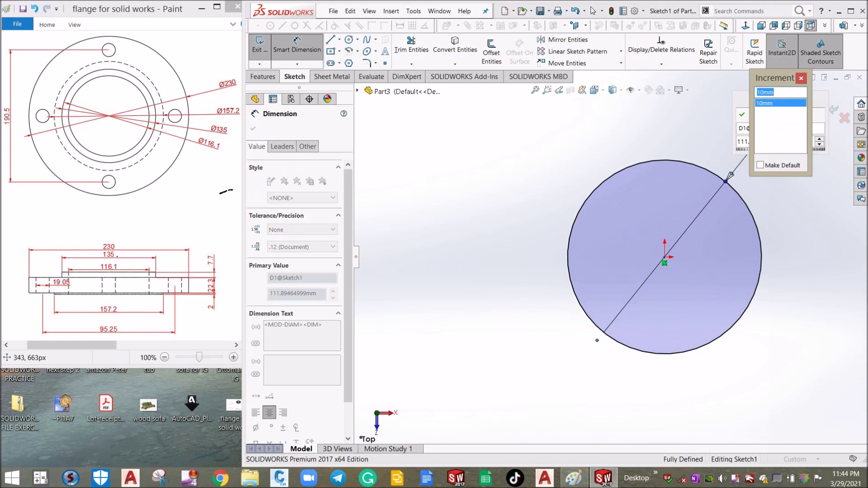
{"action": "left_click", "coordinate": [29, 250]}
{"action": "left_click", "coordinate": [801, 78]}
{"action": "double_click", "coordinate": [793, 142]}
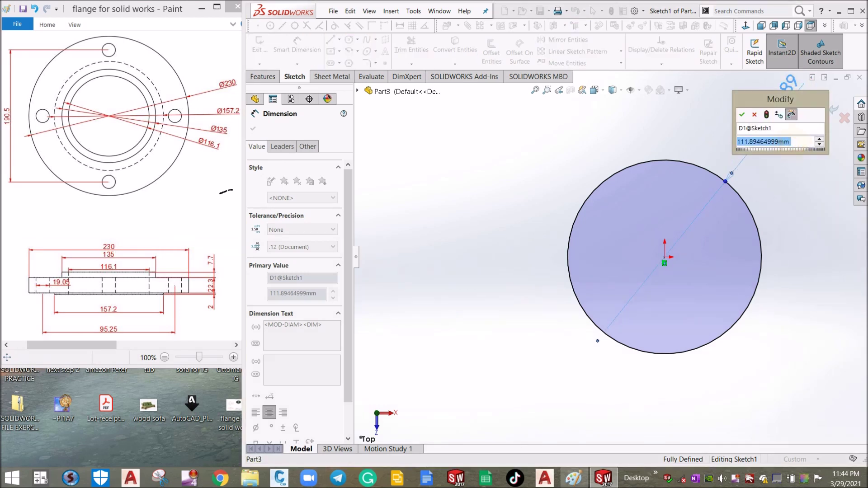
{"action": "type", "text": "230"}
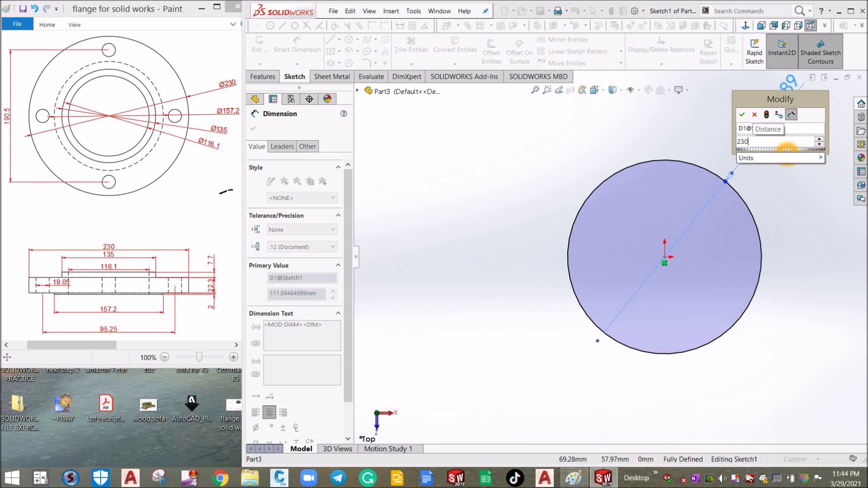
{"action": "left_click", "coordinate": [741, 114]}
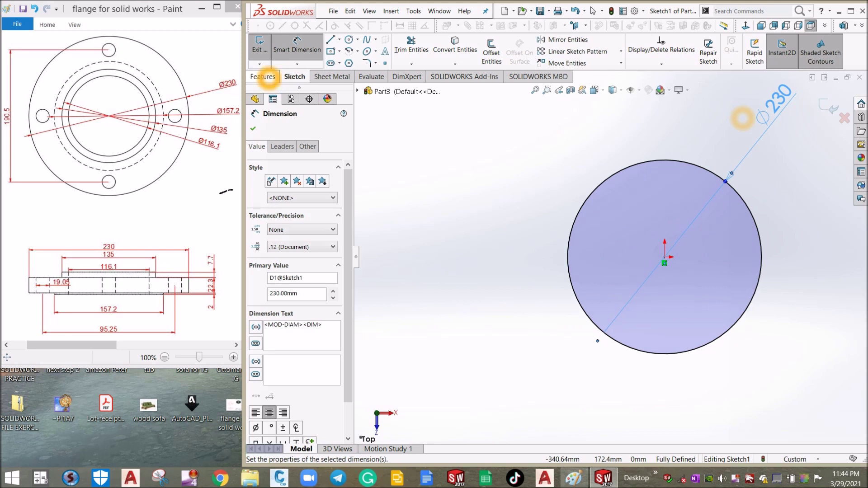
Step: Extrude the 230 mm circle to a depth of 22.3 mm as Boss-Extrude1
{"action": "left_click", "coordinate": [262, 77]}
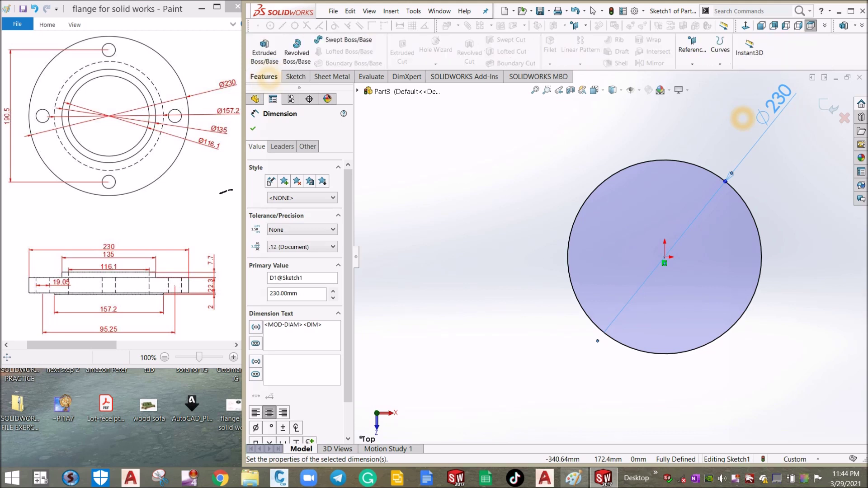
{"action": "left_click", "coordinate": [264, 54]}
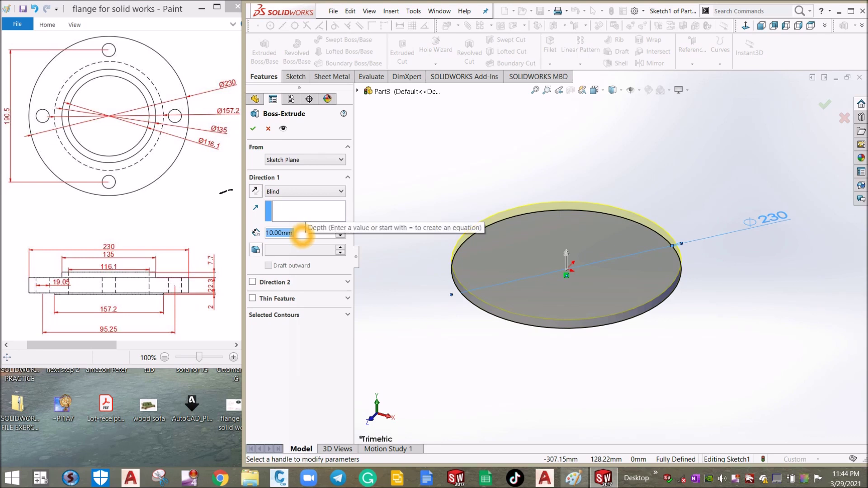
{"action": "left_click", "coordinate": [297, 232]}
{"action": "double_click", "coordinate": [297, 233]}
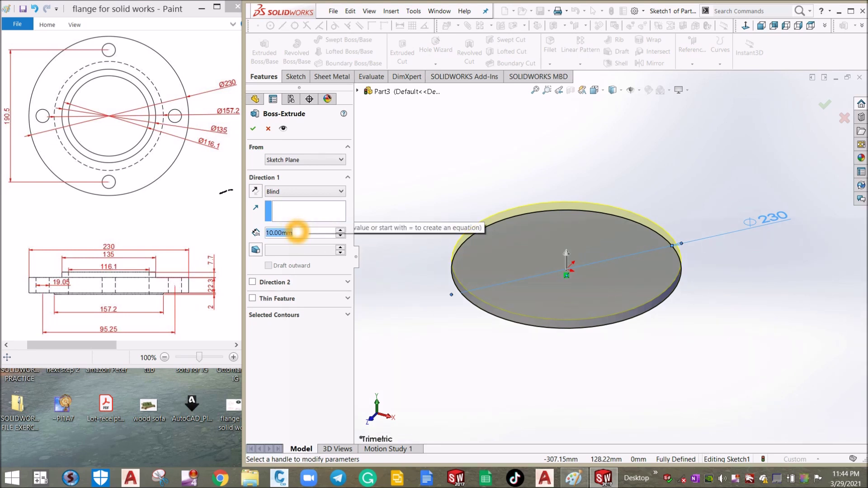
{"action": "type", "text": "22.3"}
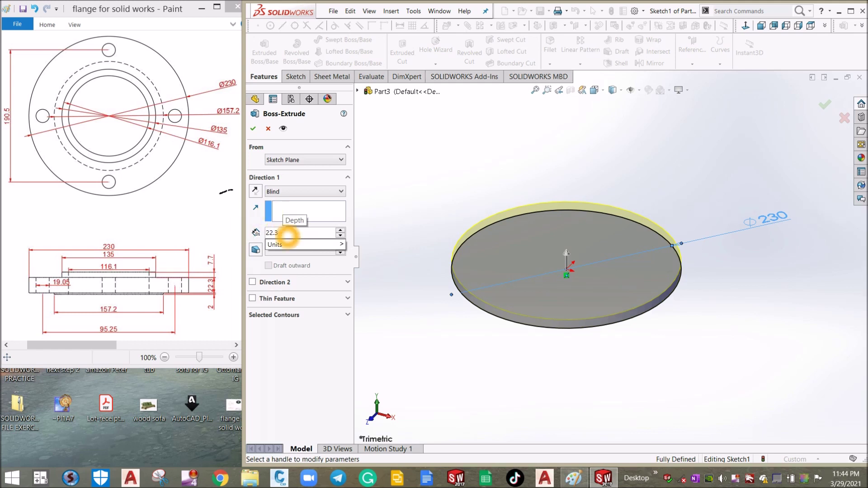
{"action": "key", "text": "Return"}
{"action": "left_click", "coordinate": [253, 129]}
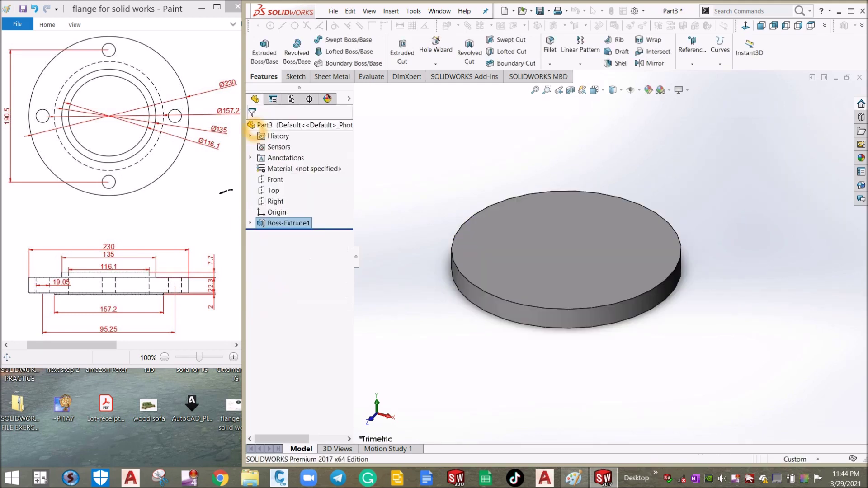
Step: Sketch an origin-centred circle on the disc's top face, viewed Normal To
{"action": "left_click", "coordinate": [524, 233]}
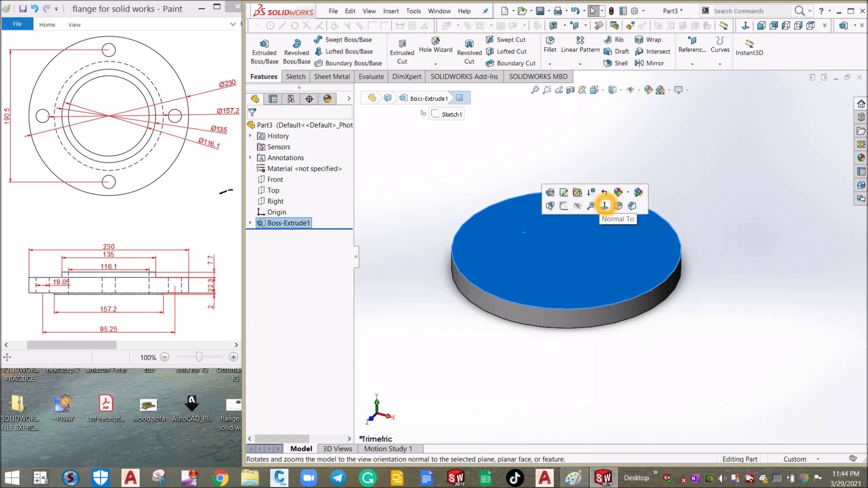
{"action": "left_click", "coordinate": [605, 206]}
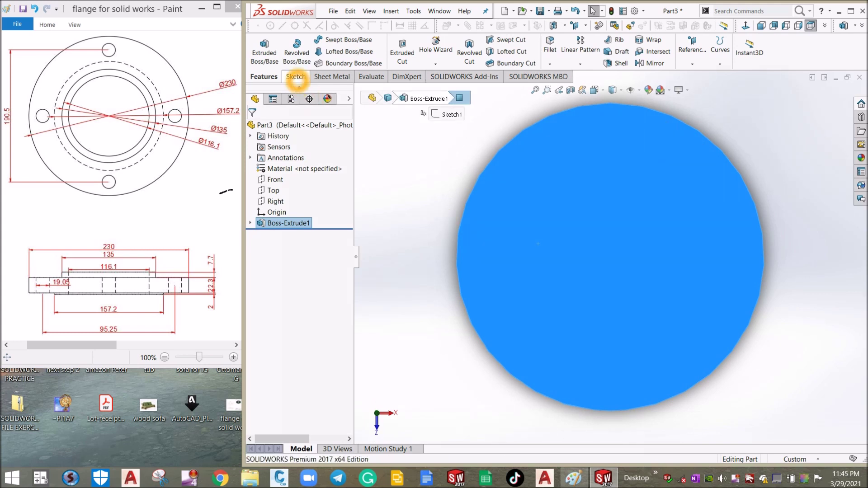
{"action": "left_click", "coordinate": [296, 77]}
{"action": "left_click", "coordinate": [348, 39]}
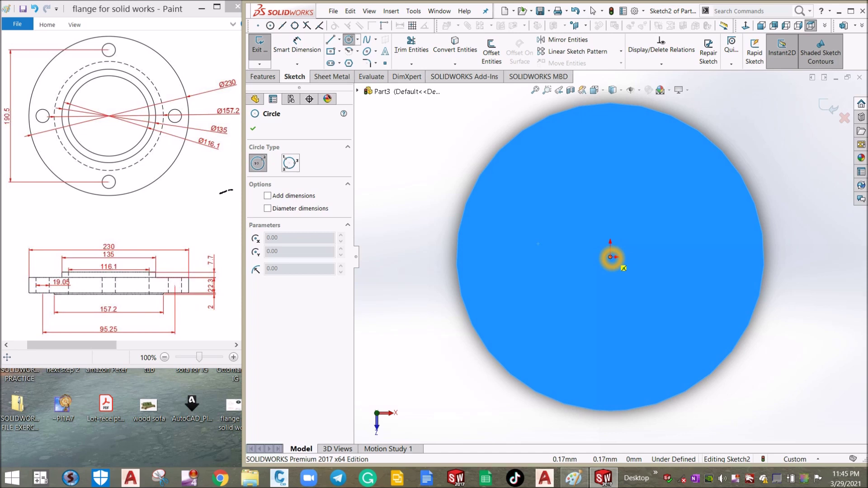
{"action": "left_click", "coordinate": [610, 257]}
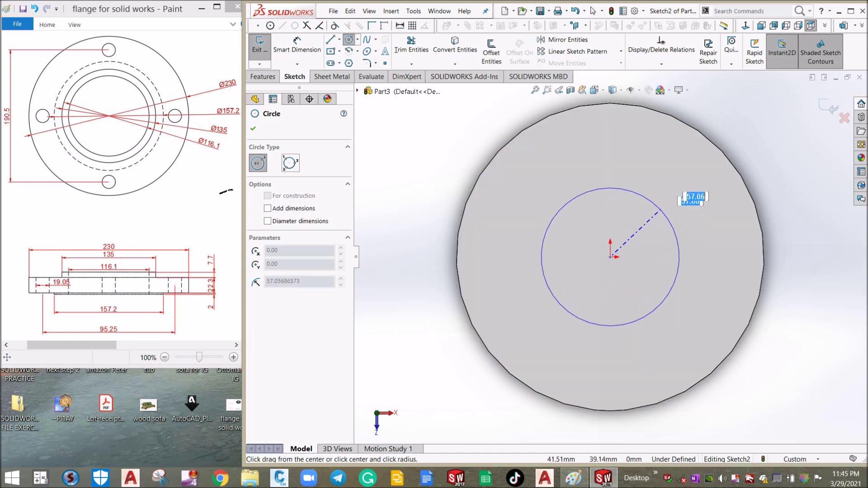
{"action": "left_click", "coordinate": [686, 185]}
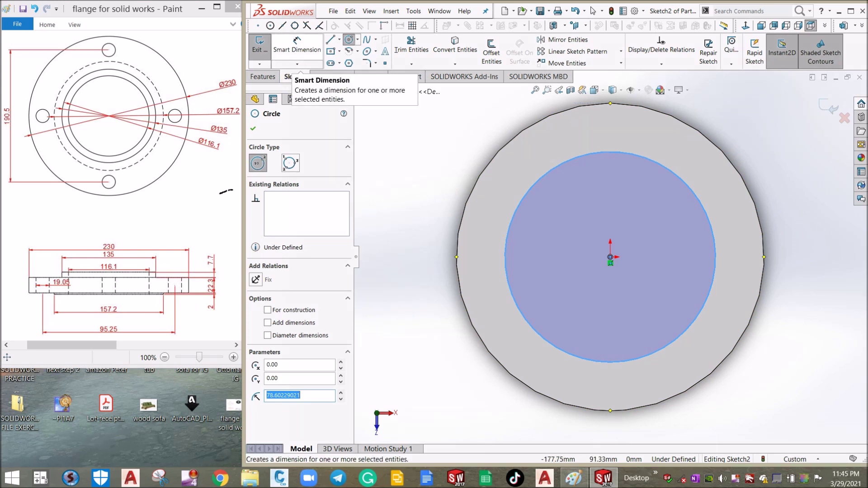
Step: Dimension the new circle to a 135 mm diameter
{"action": "left_click", "coordinate": [297, 46]}
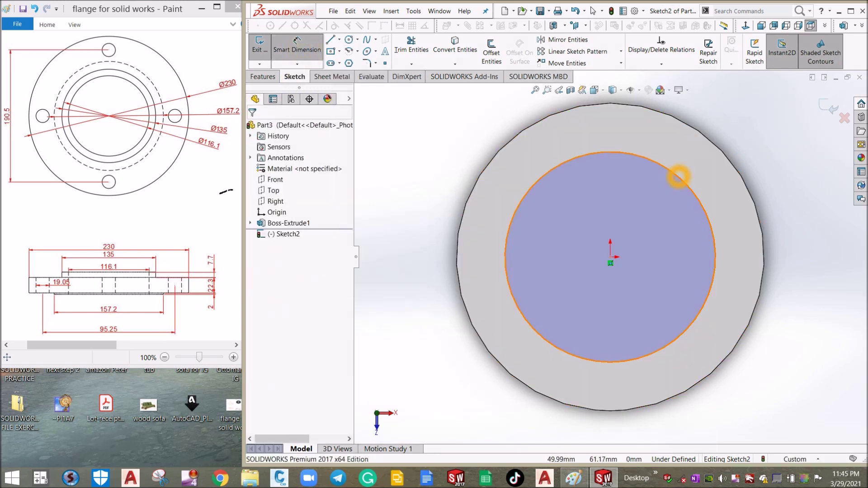
{"action": "left_click", "coordinate": [678, 176]}
{"action": "left_click", "coordinate": [764, 130]}
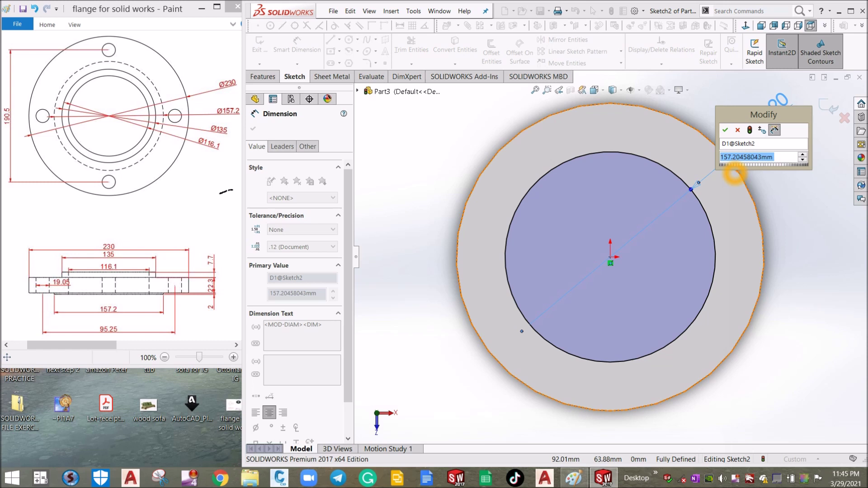
{"action": "type", "text": "135"}
{"action": "left_click", "coordinate": [733, 174]}
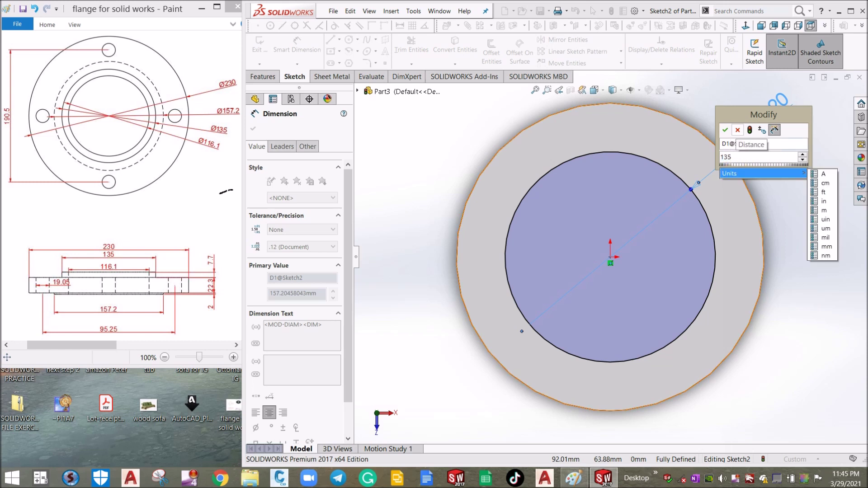
{"action": "left_click", "coordinate": [722, 77]}
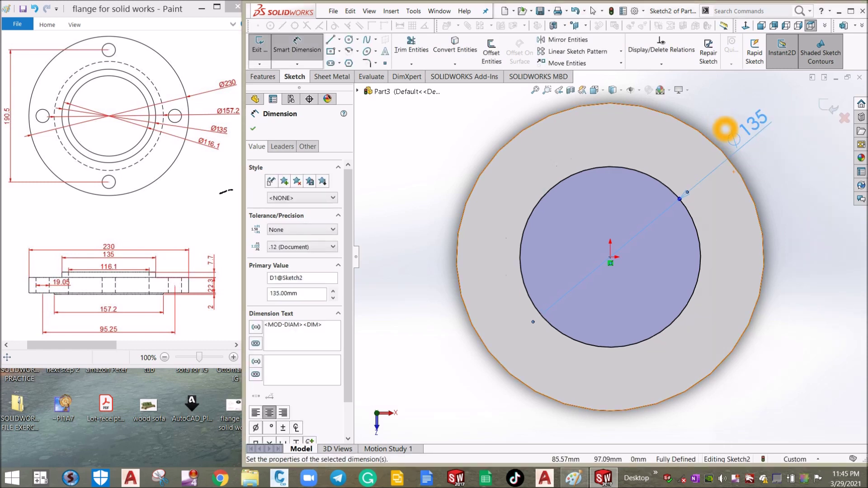
Step: Extrude the 135 mm circle 7.7 mm to form the raised hub
{"action": "middle_click_drag", "start_coordinate": [451, 291], "coordinate": [492, 185]}
{"action": "middle_click_drag", "start_coordinate": [529, 235], "coordinate": [608, 250]}
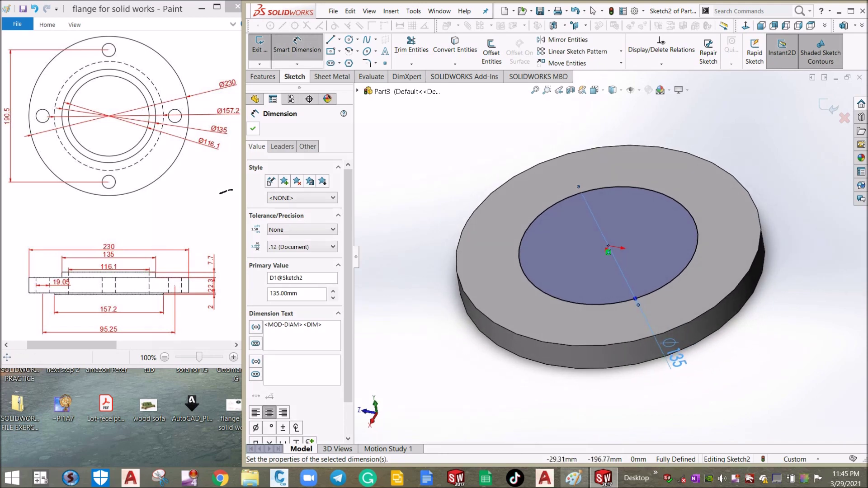
{"action": "left_click", "coordinate": [263, 76]}
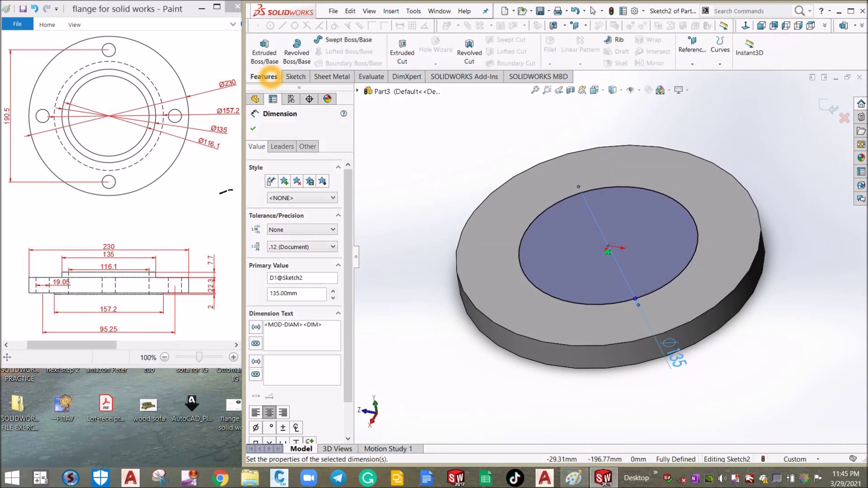
{"action": "left_click", "coordinate": [264, 48]}
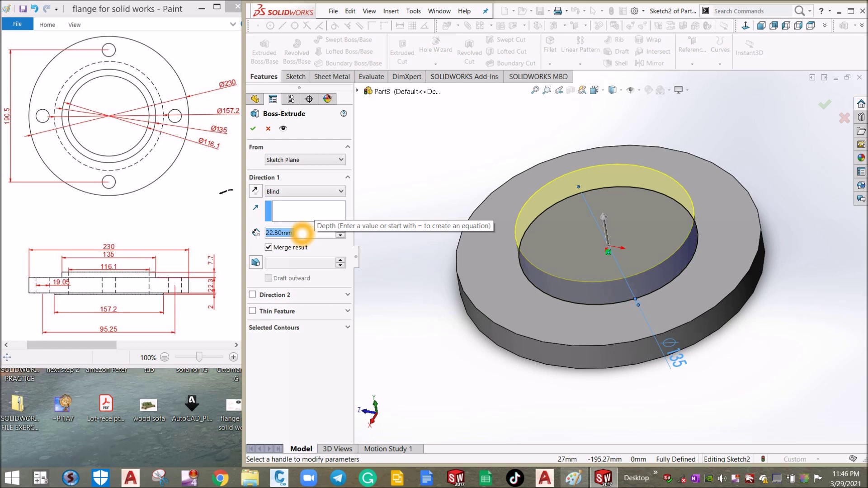
{"action": "type", "text": "7.7"}
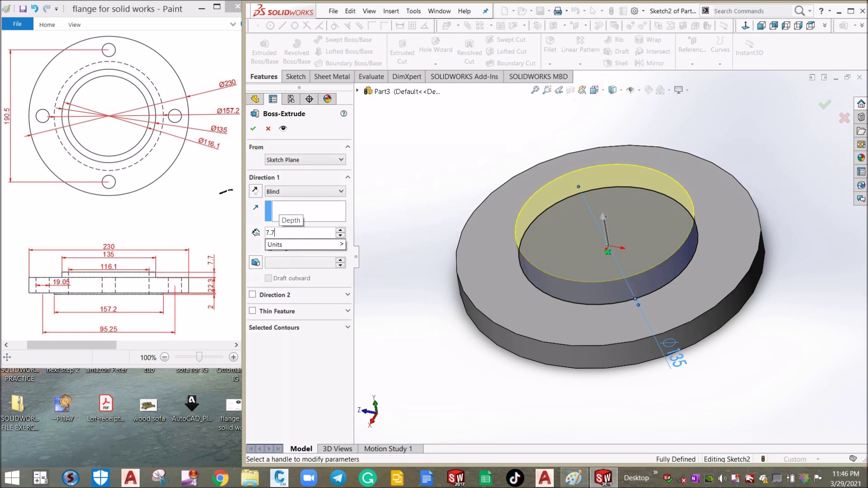
{"action": "key", "text": "Return"}
{"action": "left_click", "coordinate": [253, 128]}
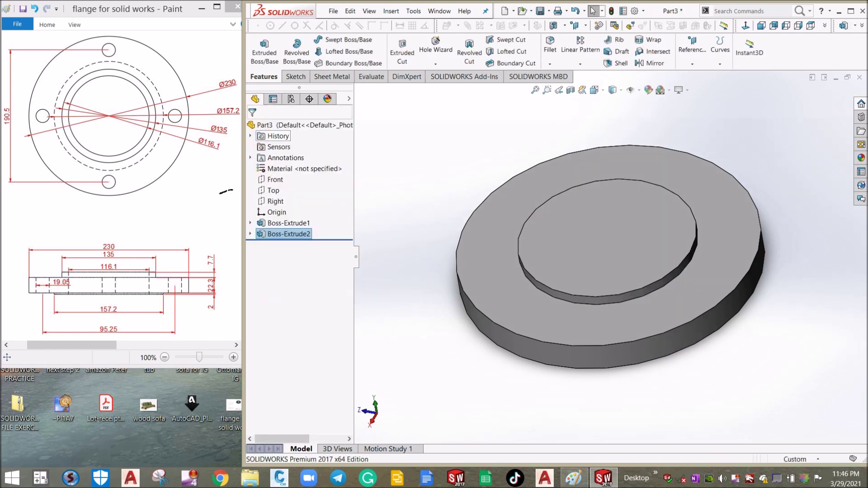
{"action": "middle_click_drag", "start_coordinate": [608, 253], "coordinate": [626, 244]}
{"action": "middle_click_drag", "start_coordinate": [619, 335], "coordinate": [628, 252]}
Step: Sketch an origin-centred circle on the flange's bottom face, viewed Normal To
{"action": "left_click", "coordinate": [628, 250]}
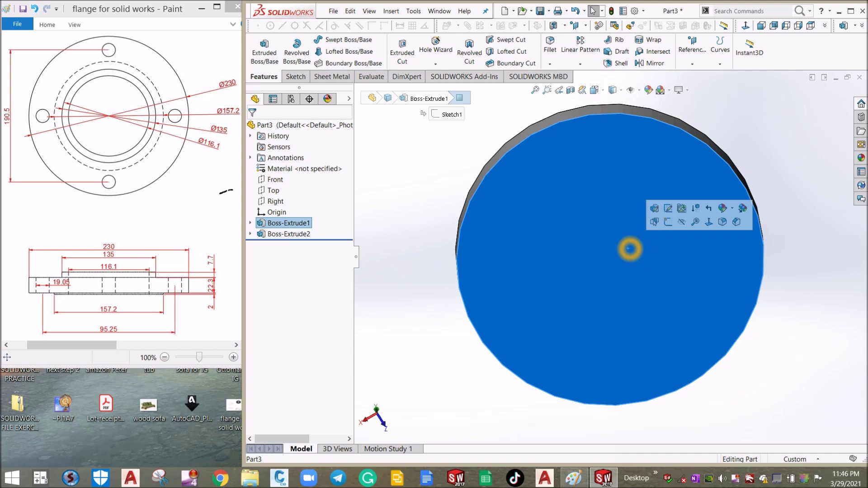
{"action": "left_click", "coordinate": [709, 222]}
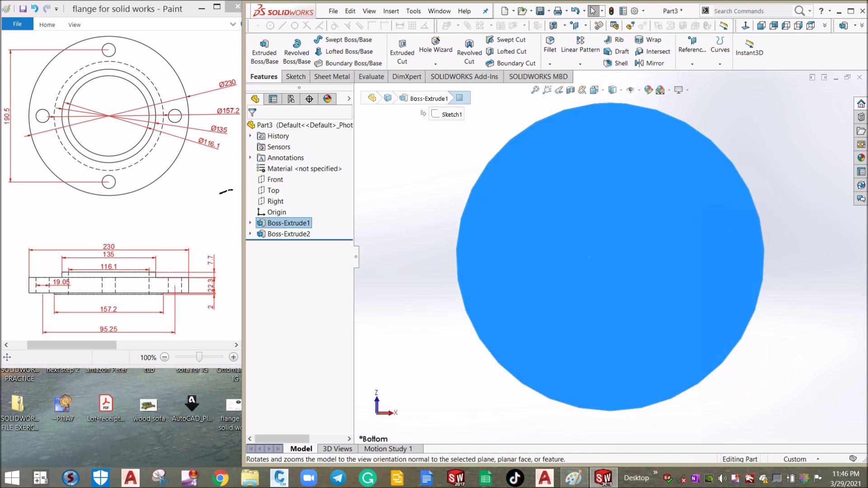
{"action": "left_click", "coordinate": [295, 77]}
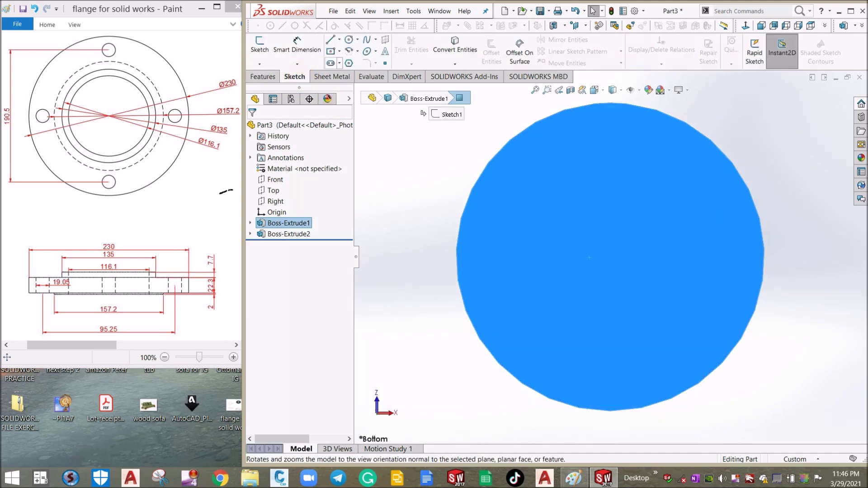
{"action": "left_click", "coordinate": [348, 40]}
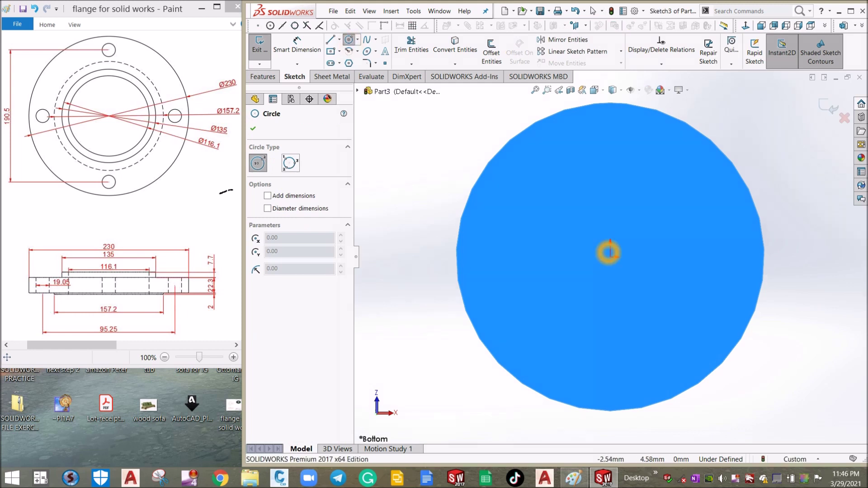
{"action": "left_click", "coordinate": [610, 256]}
{"action": "left_click", "coordinate": [684, 202]}
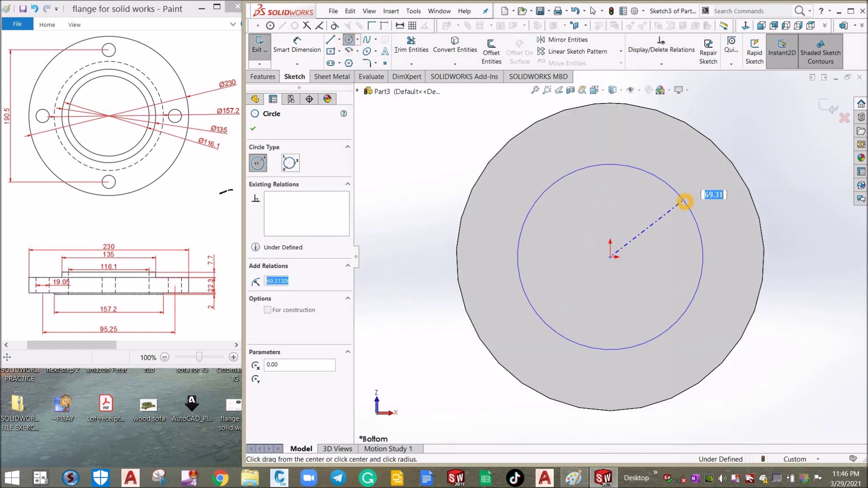
{"action": "left_click", "coordinate": [684, 202]}
Step: Dimension the bottom-face circle to a 157.2 mm diameter
{"action": "left_click", "coordinate": [297, 45]}
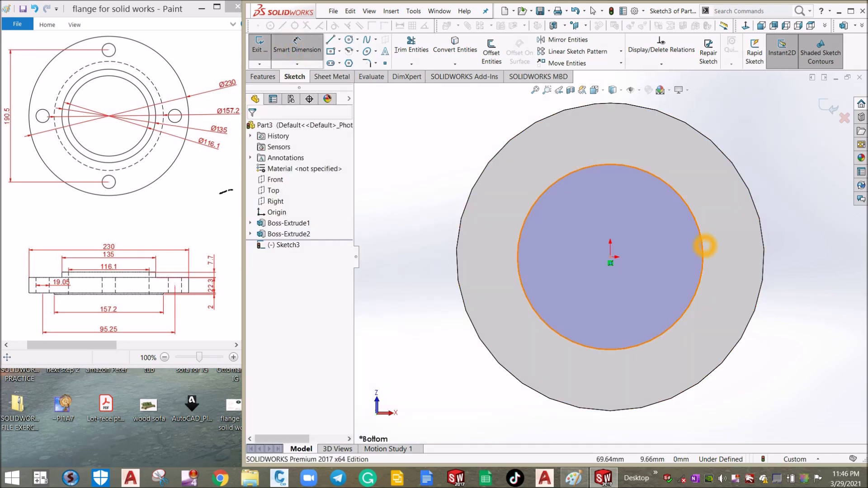
{"action": "left_click", "coordinate": [705, 245]}
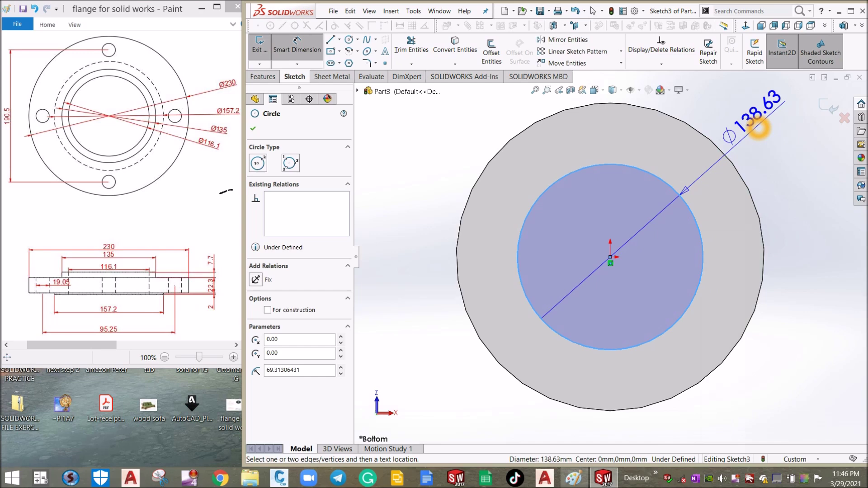
{"action": "left_click", "coordinate": [759, 128]}
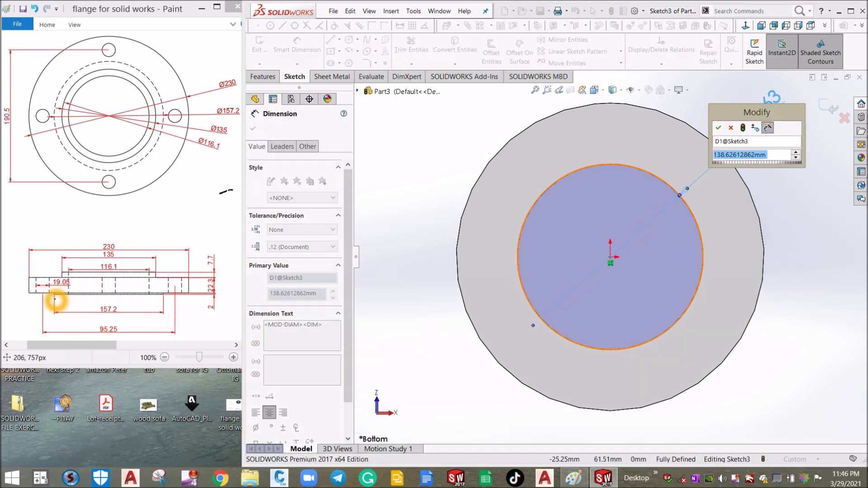
{"action": "left_click", "coordinate": [163, 291]}
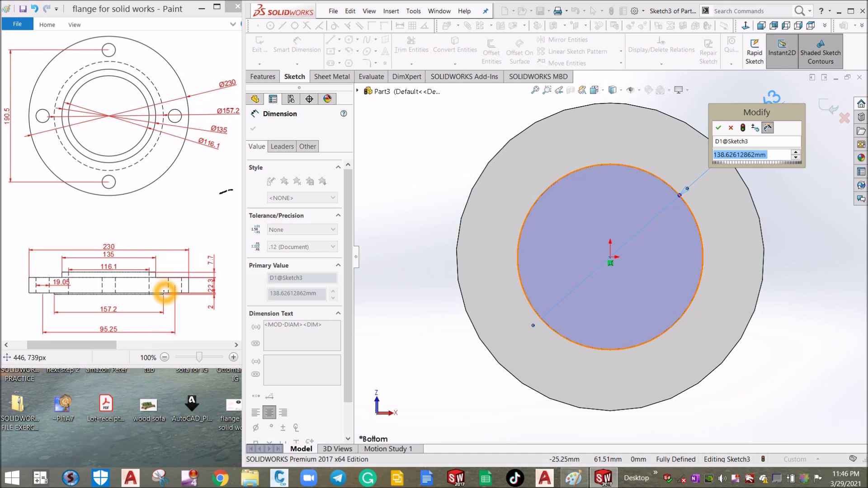
{"action": "left_click", "coordinate": [777, 178]}
{"action": "type", "text": "157.2"}
{"action": "left_click", "coordinate": [718, 128]}
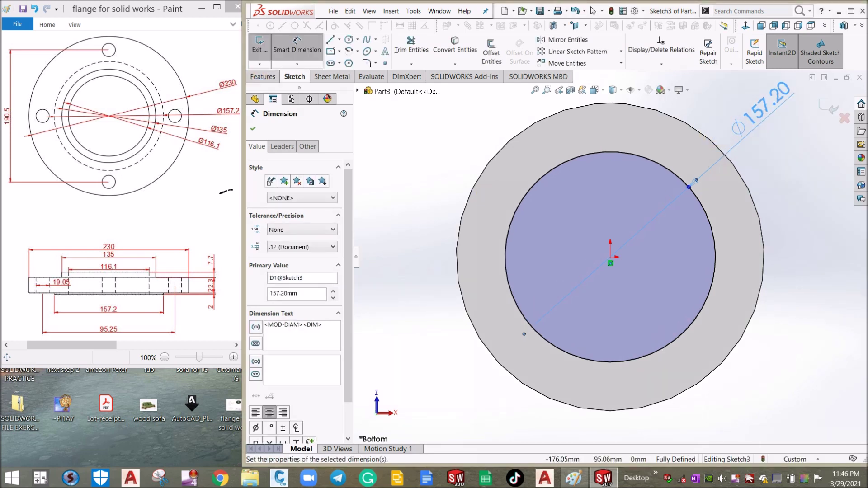
{"action": "left_click", "coordinate": [274, 80]}
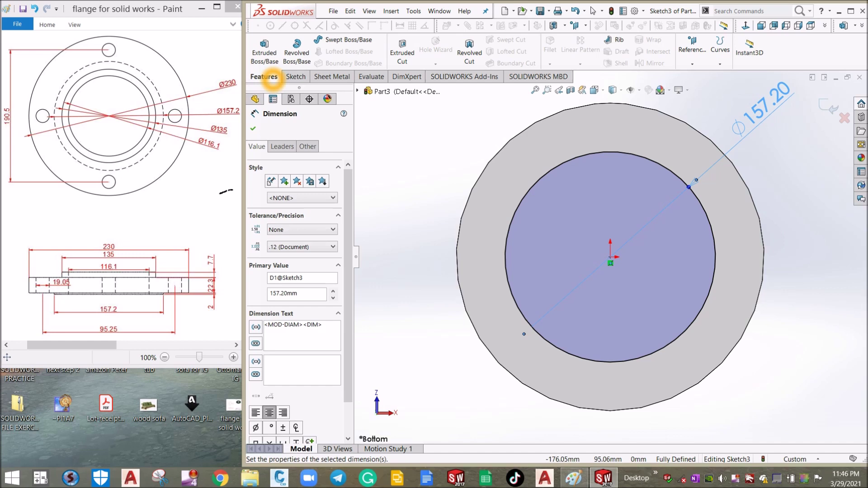
Step: Extrude the 157.2 mm circle 2 mm deep as Boss-Extrude3
{"action": "left_click", "coordinate": [272, 63]}
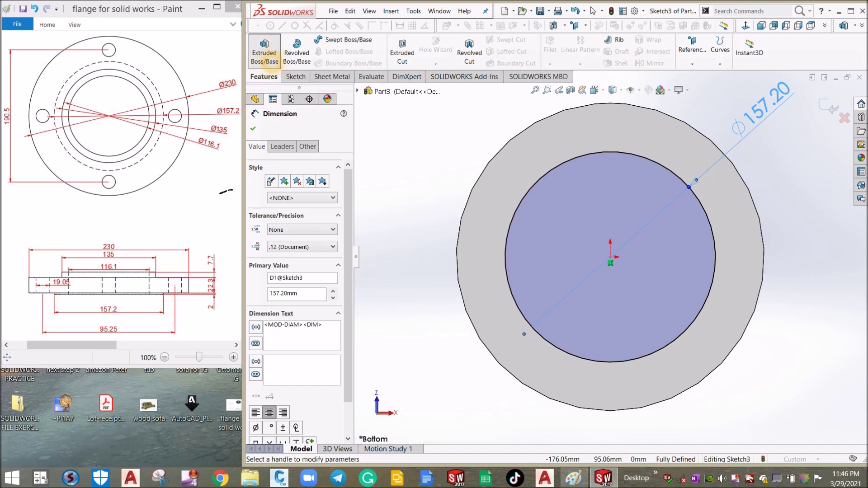
{"action": "type", "text": "7.70mm"}
{"action": "left_click", "coordinate": [471, 236]}
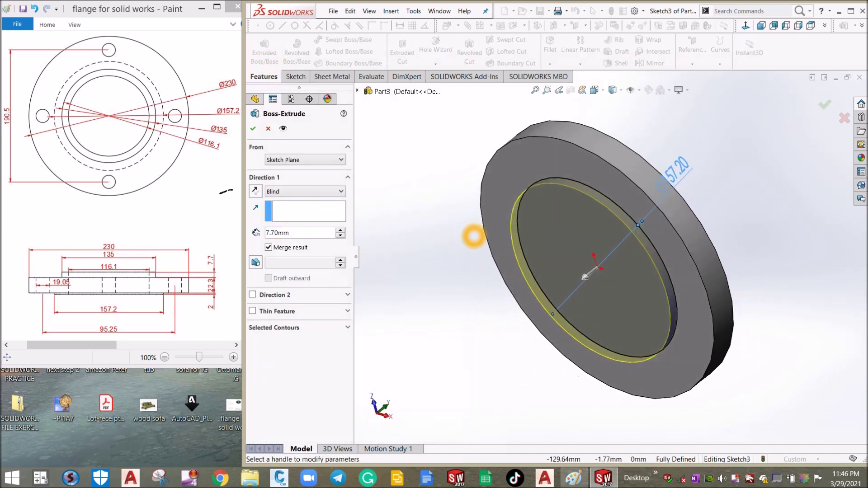
{"action": "left_click", "coordinate": [307, 233]}
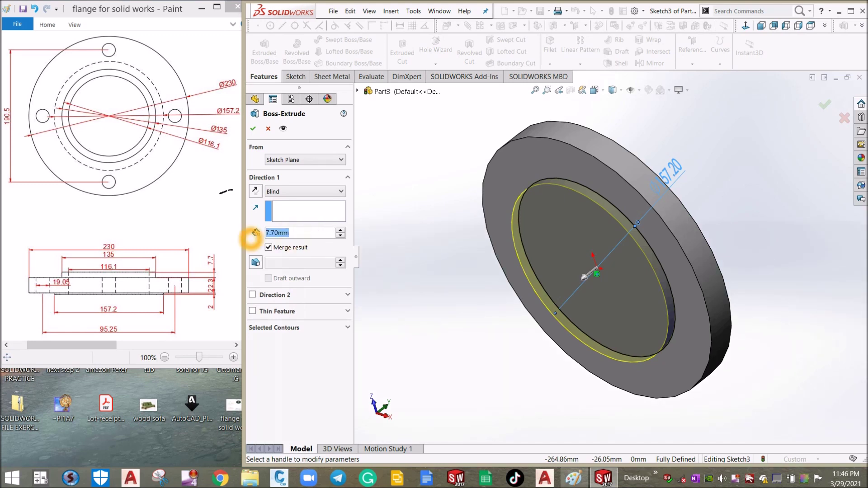
{"action": "type", "text": "2"}
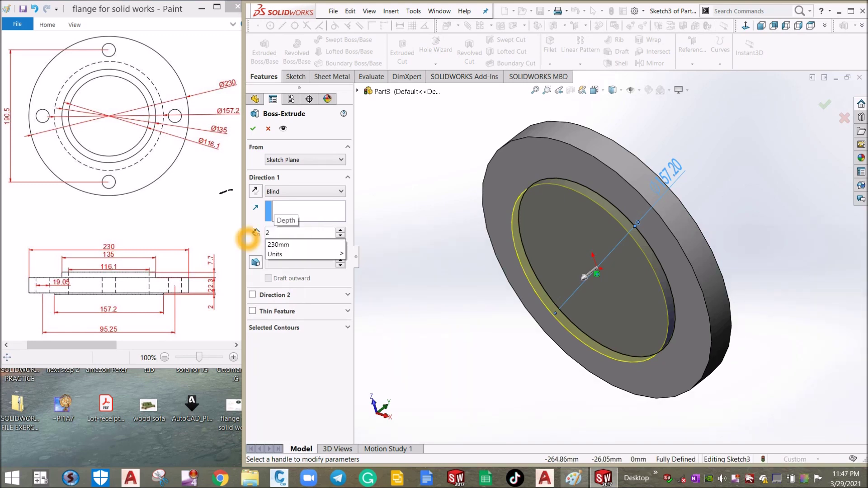
{"action": "key", "text": "Return"}
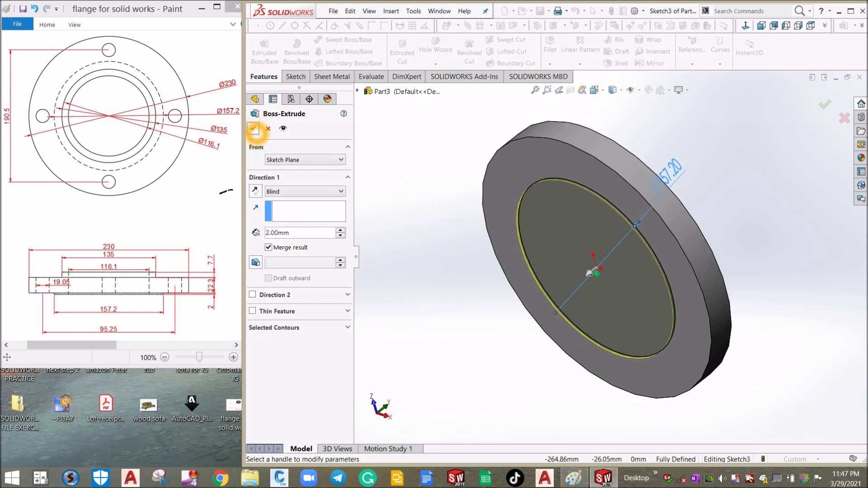
{"action": "left_click", "coordinate": [253, 129]}
{"action": "middle_click_drag", "start_coordinate": [651, 272], "coordinate": [544, 302]}
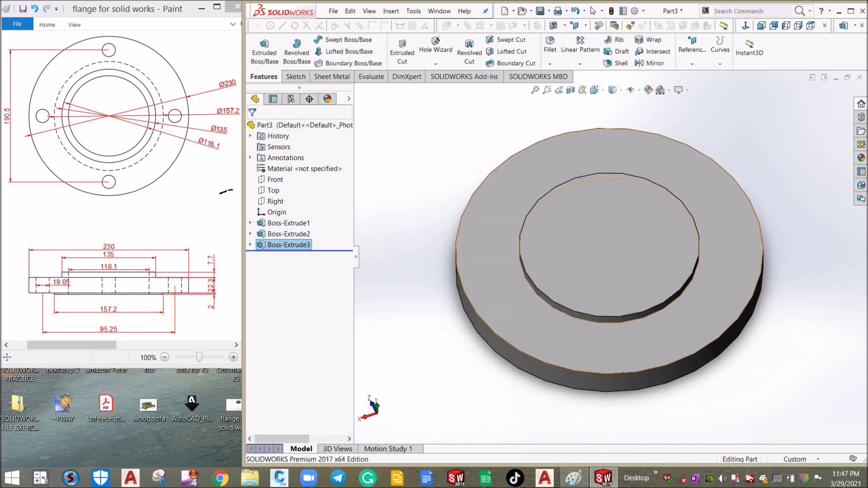
Step: Sketch an origin-centred circle on the hub's top face, viewed Normal To
{"action": "left_click", "coordinate": [596, 323]}
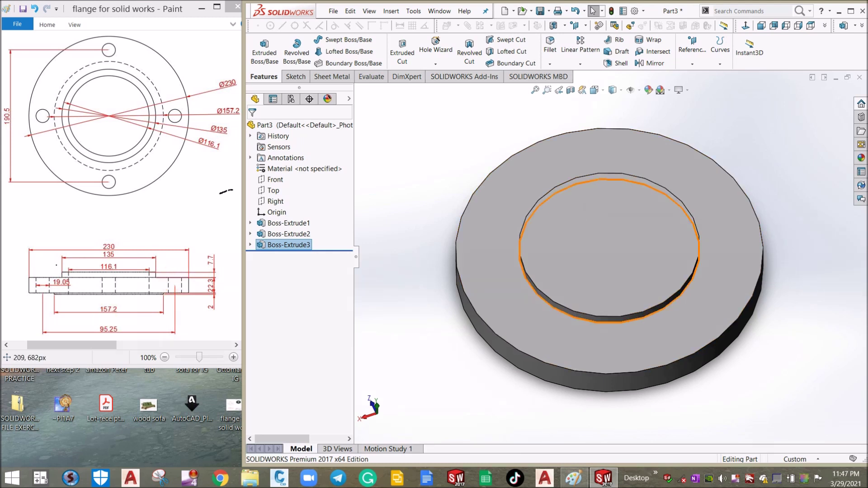
{"action": "left_click", "coordinate": [407, 265]}
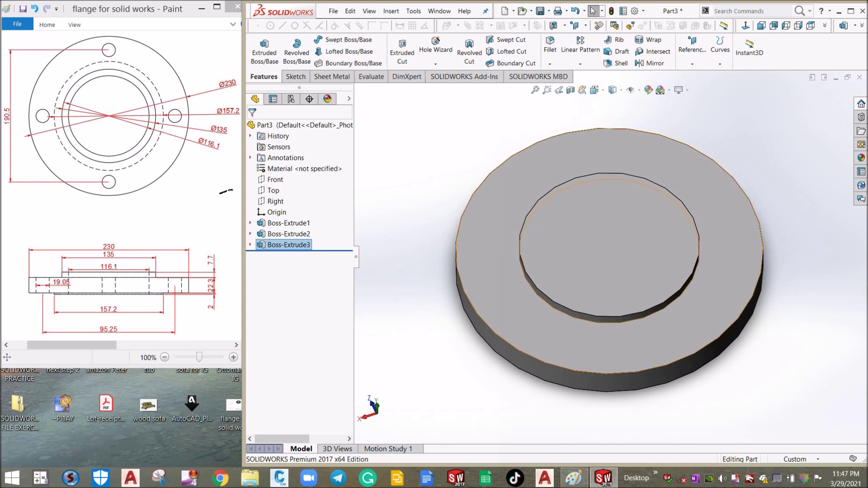
{"action": "left_click", "coordinate": [575, 202]}
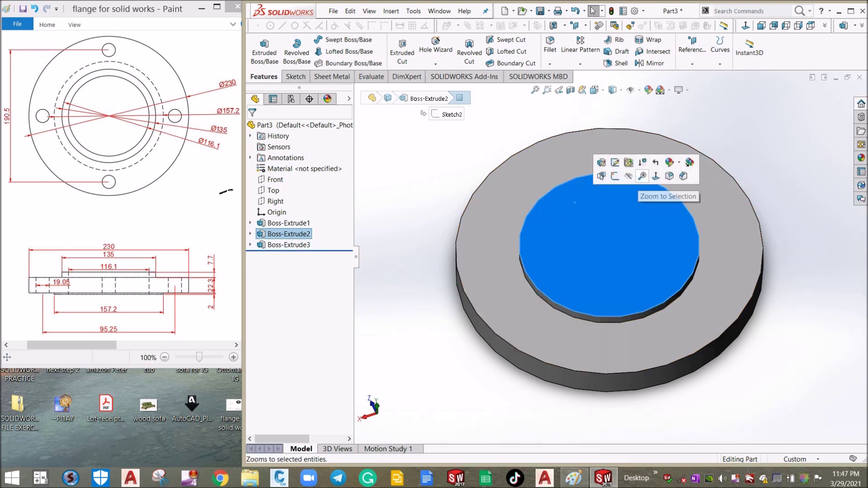
{"action": "left_click", "coordinate": [655, 176]}
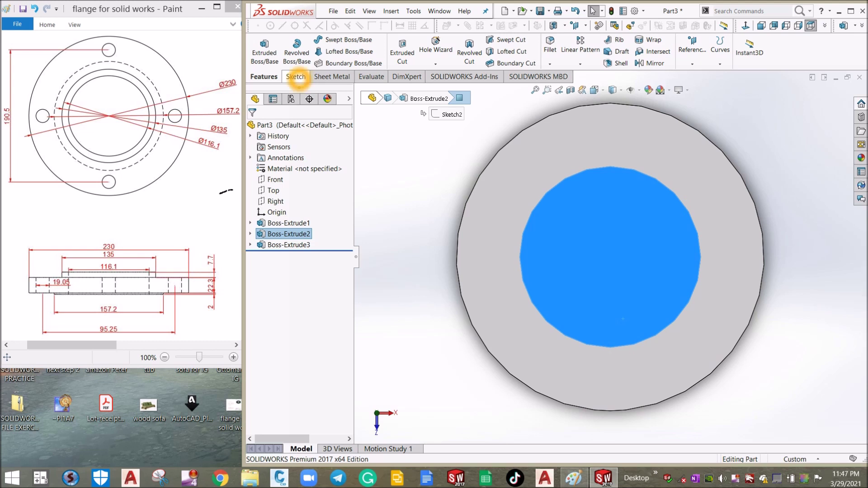
{"action": "left_click", "coordinate": [297, 77]}
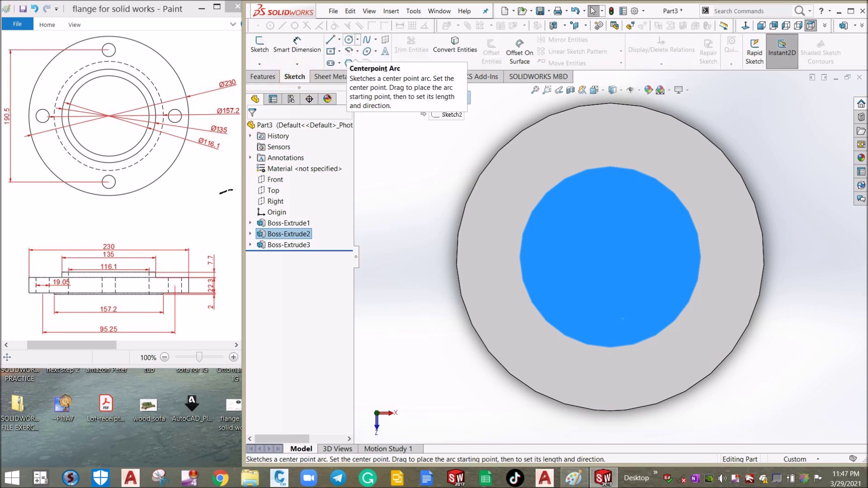
{"action": "left_click", "coordinate": [348, 40]}
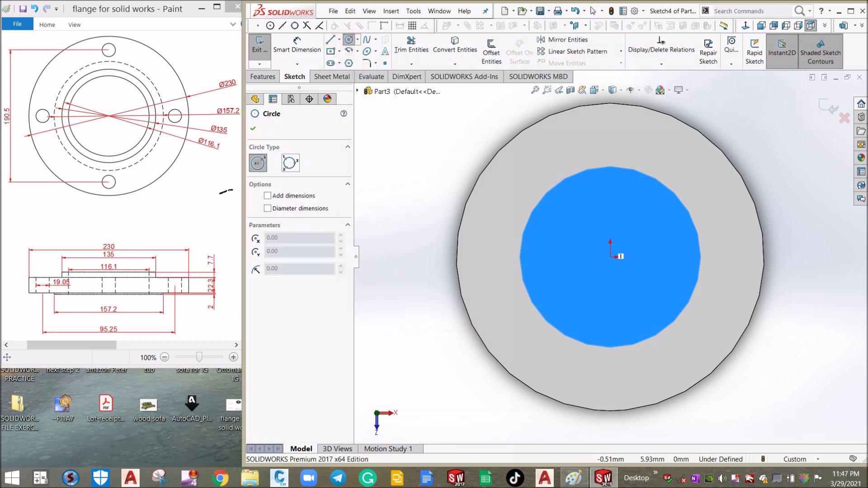
{"action": "left_click", "coordinate": [610, 256]}
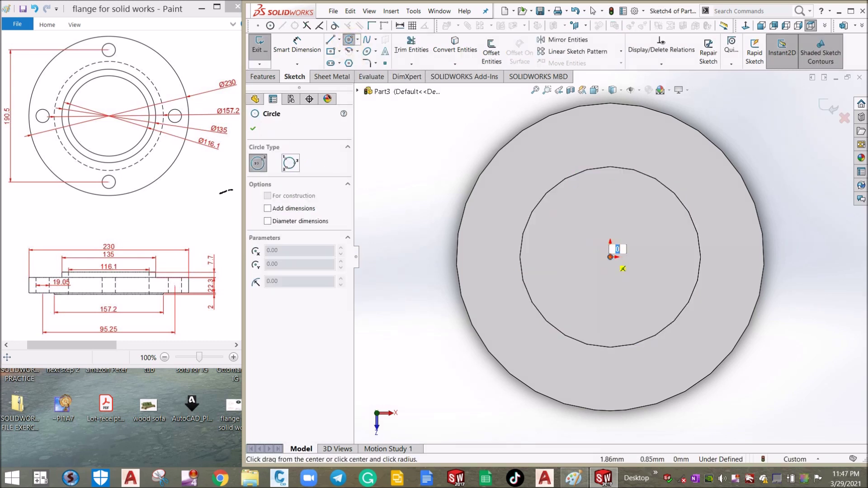
{"action": "left_click", "coordinate": [657, 202]}
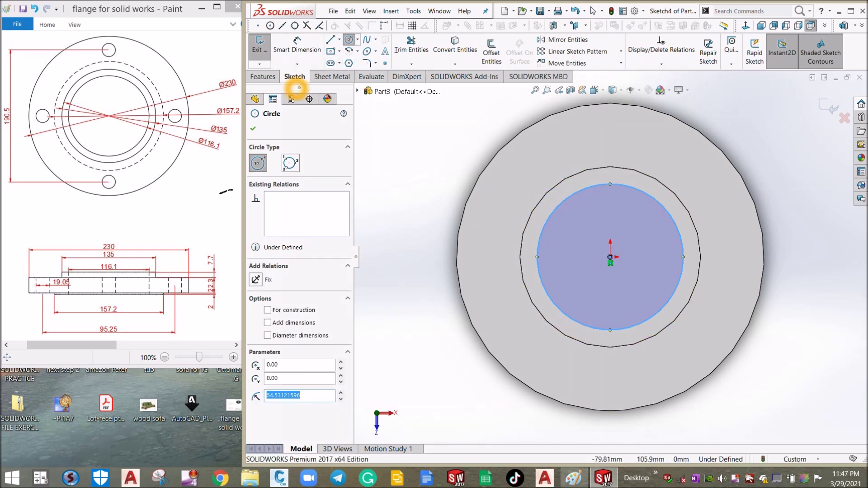
Step: Dimension the hub-face circle to a 116.1 mm diameter
{"action": "left_click", "coordinate": [297, 42]}
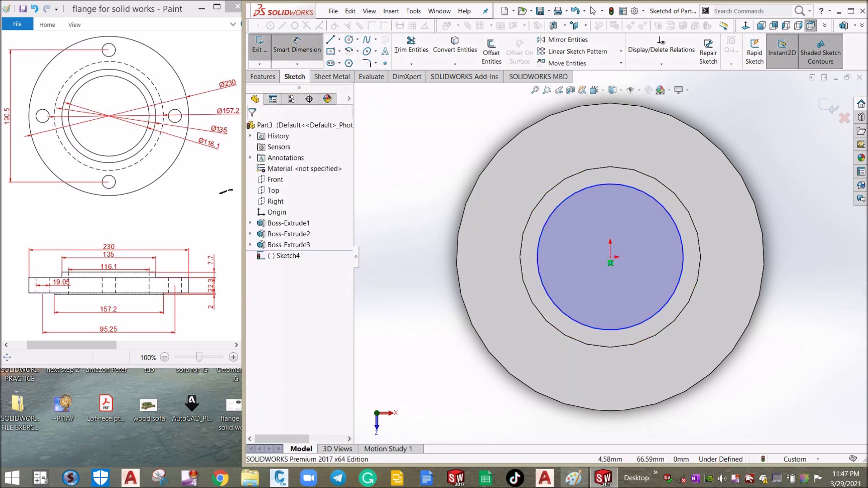
{"action": "left_click", "coordinate": [642, 190]}
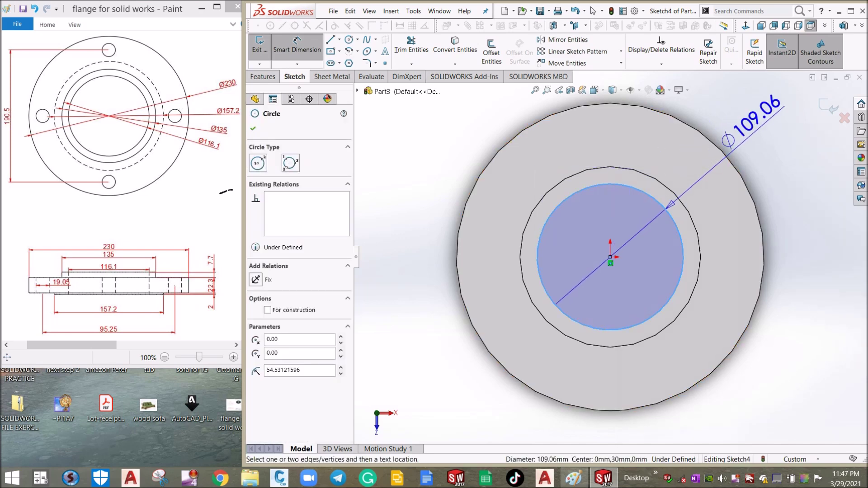
{"action": "left_click", "coordinate": [764, 128]}
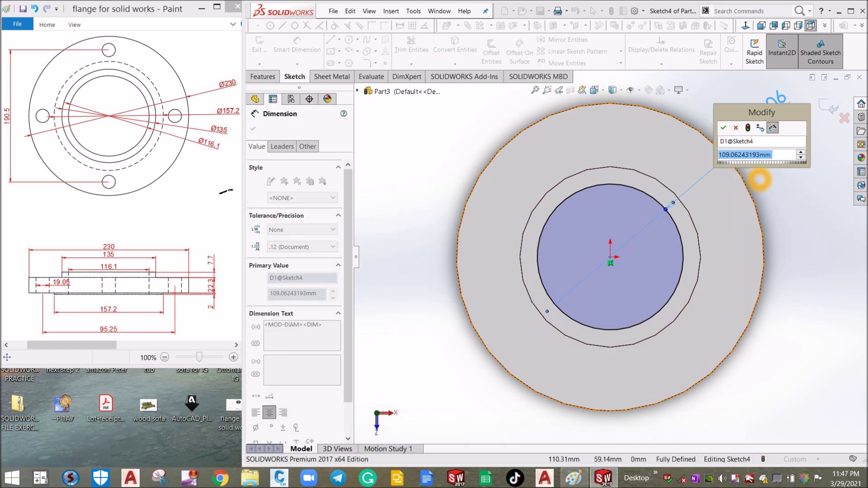
{"action": "type", "text": "116.1"}
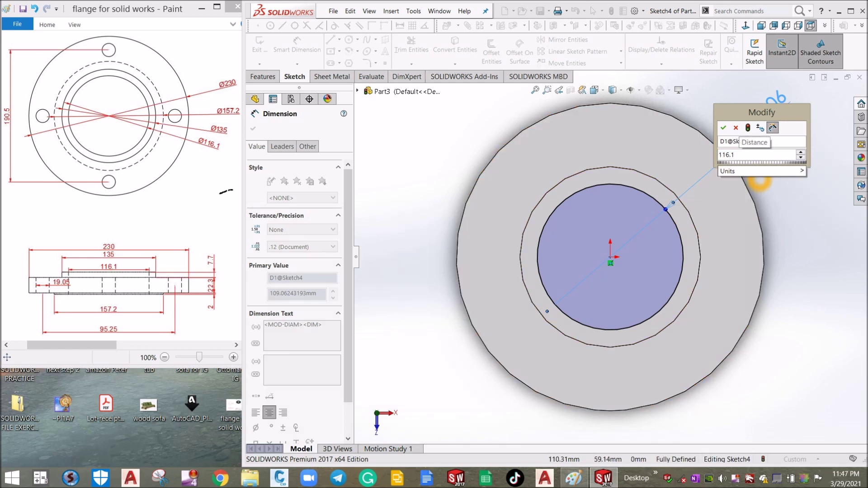
{"action": "mouse_move", "coordinate": [759, 171]}
{"action": "left_click", "coordinate": [723, 127]}
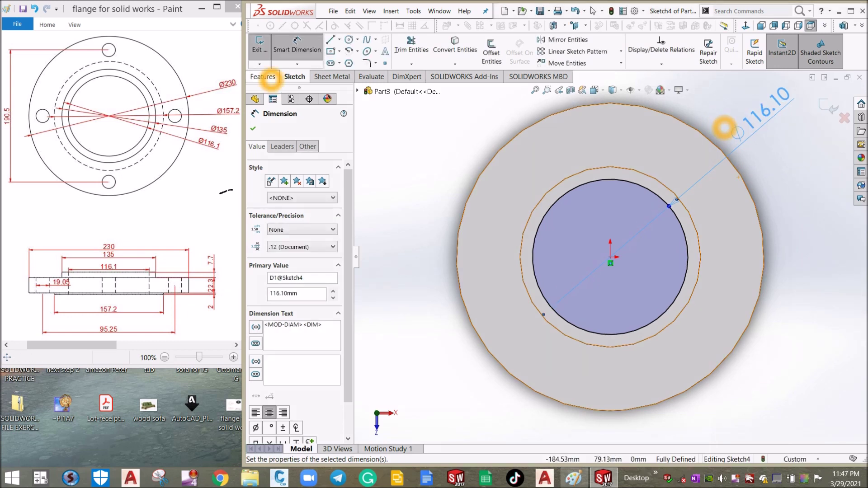
Step: Extruded Cut the 116.1 mm circle Through All to open the central bore
{"action": "left_click", "coordinate": [272, 78]}
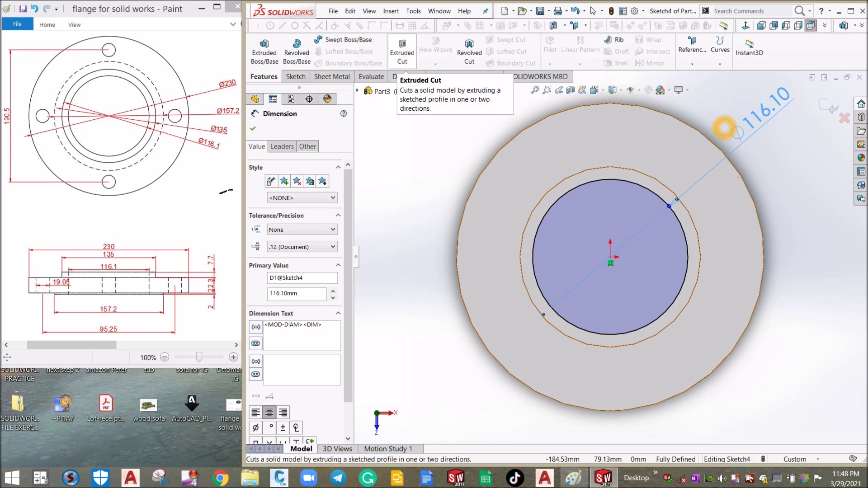
{"action": "left_click", "coordinate": [408, 54]}
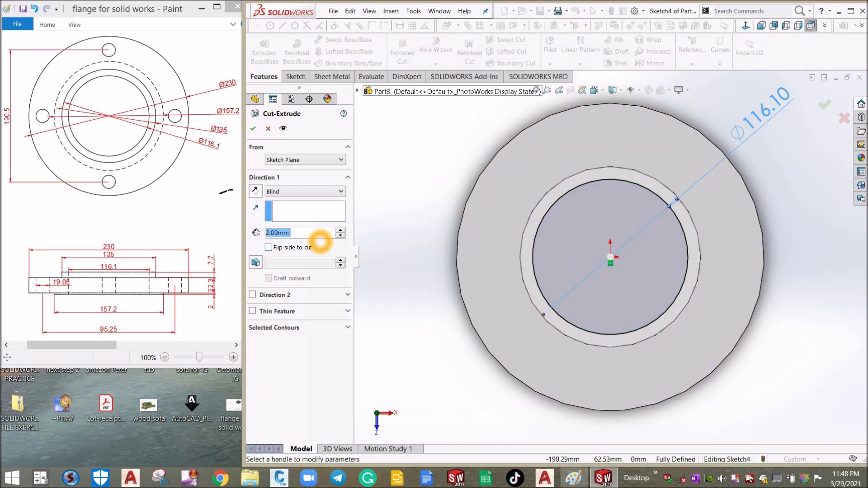
{"action": "left_click", "coordinate": [342, 192]}
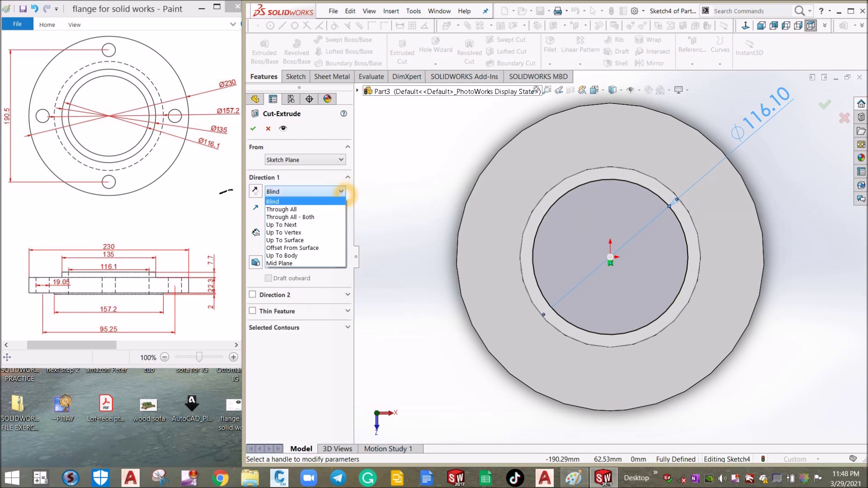
{"action": "left_click", "coordinate": [316, 209]}
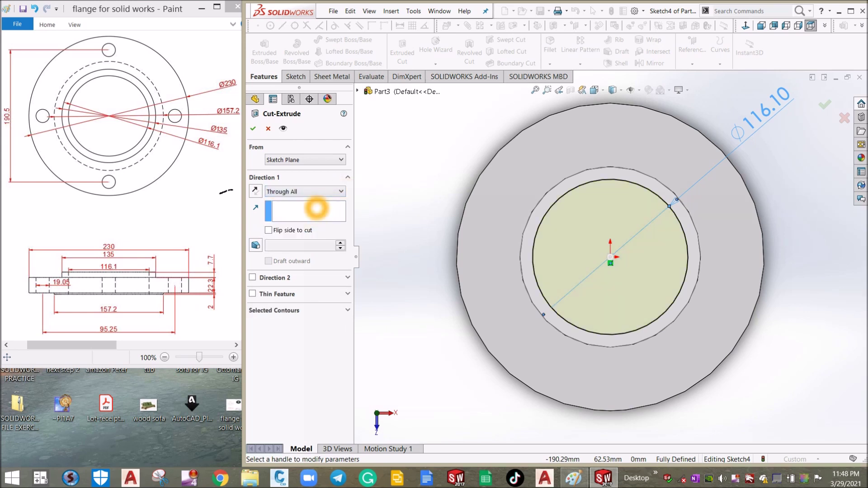
{"action": "left_click", "coordinate": [253, 129]}
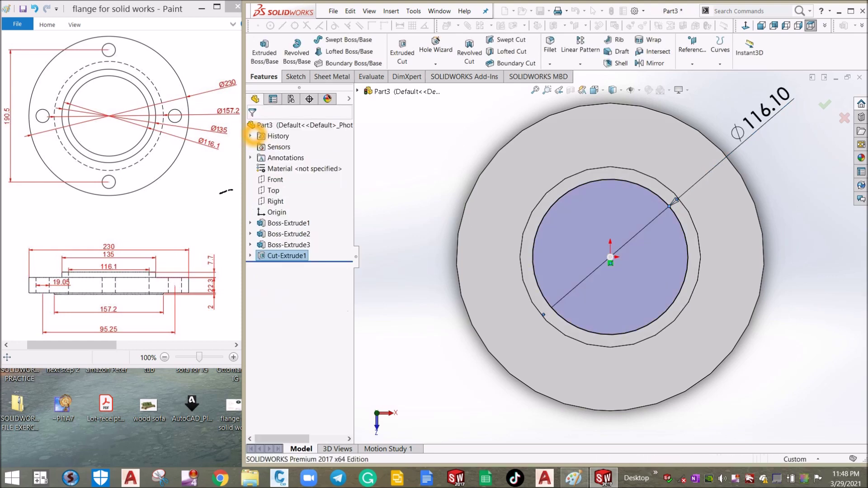
{"action": "middle_click_drag", "start_coordinate": [494, 261], "coordinate": [742, 341]}
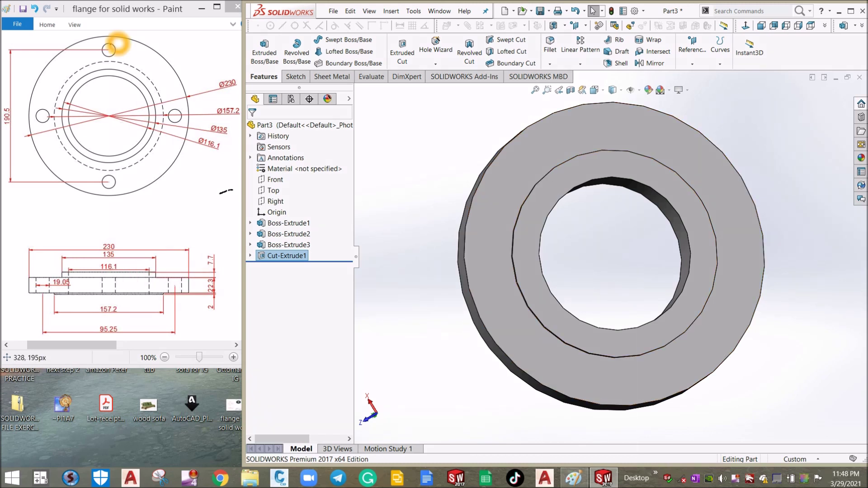
Step: Select the flange's bottom face and view it Normal To for sketching
{"action": "left_click", "coordinate": [596, 133]}
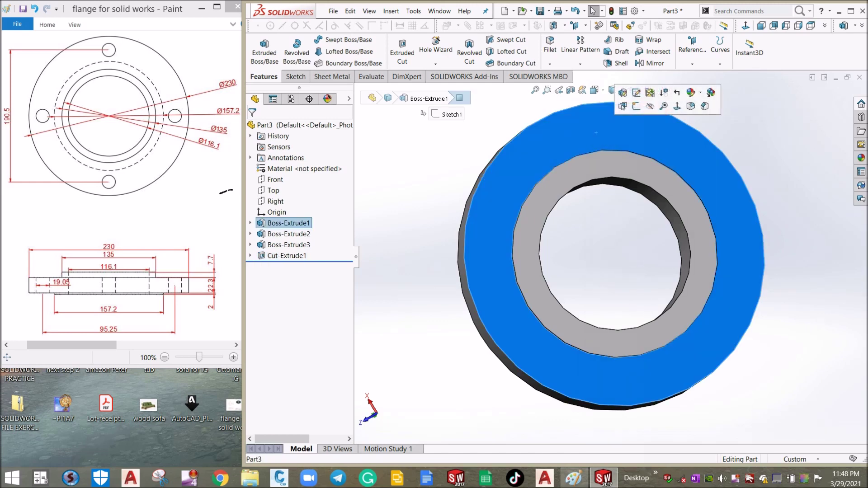
{"action": "left_click", "coordinate": [680, 108]}
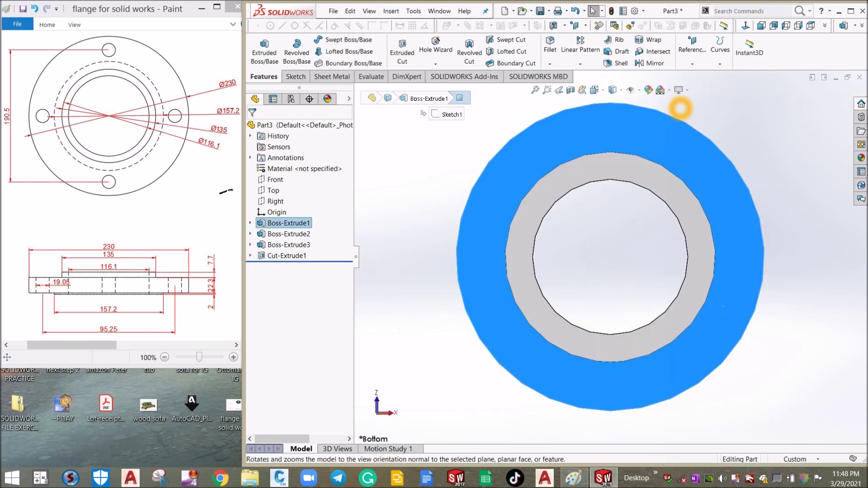
{"action": "left_click", "coordinate": [295, 77]}
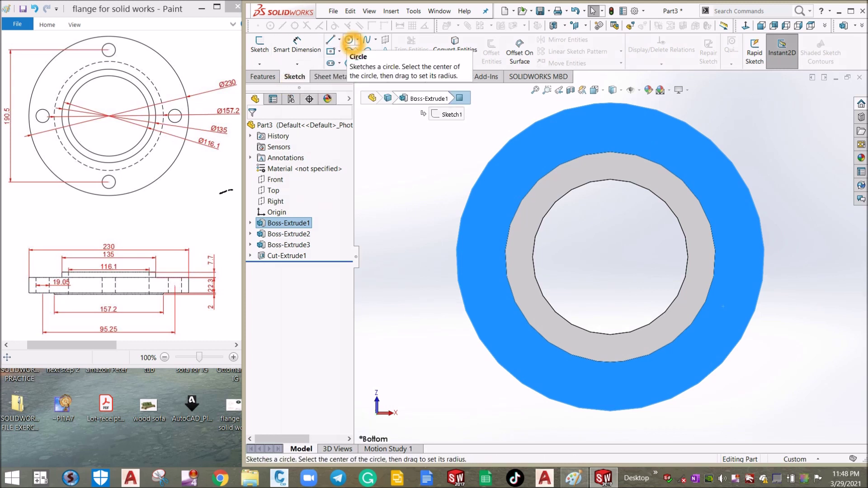
Step: Draw a small circle on the bottom face, centred directly above the origin (radius about 10.68)
{"action": "left_click", "coordinate": [349, 39]}
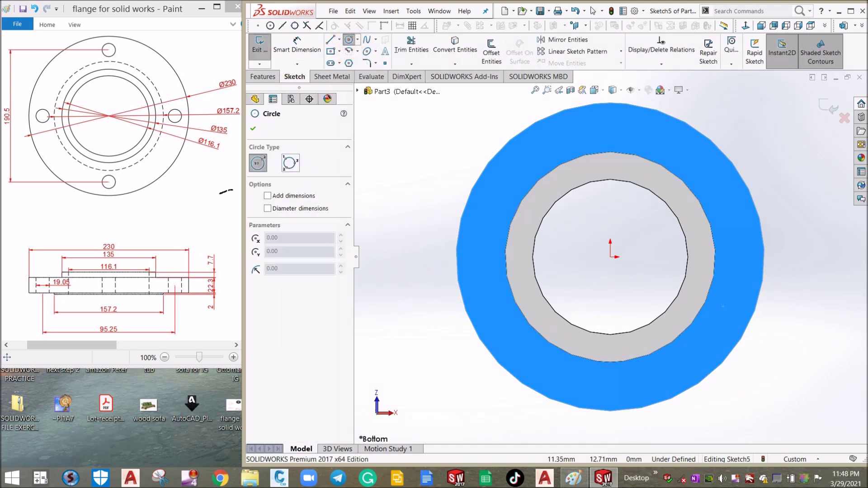
{"action": "left_click", "coordinate": [610, 257]}
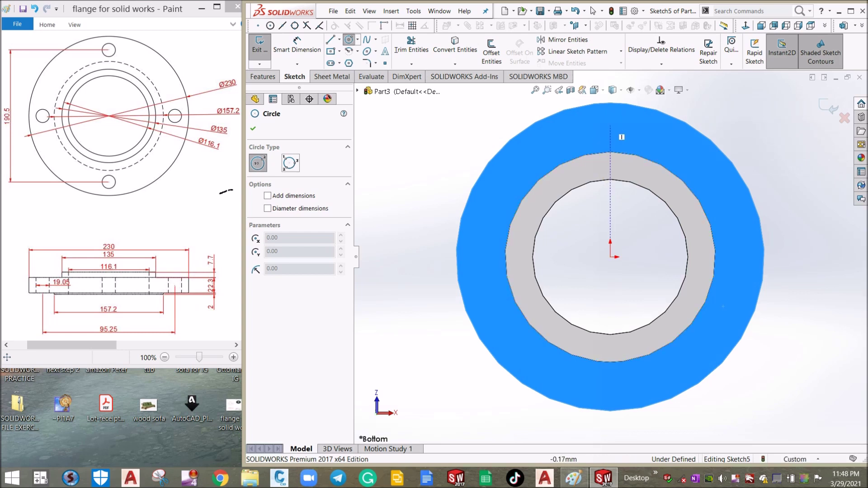
{"action": "left_click", "coordinate": [611, 122]}
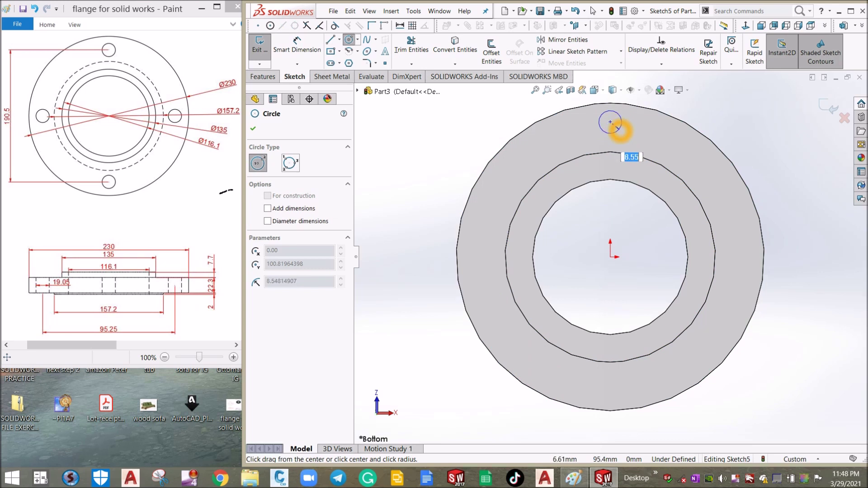
{"action": "left_click", "coordinate": [620, 131]}
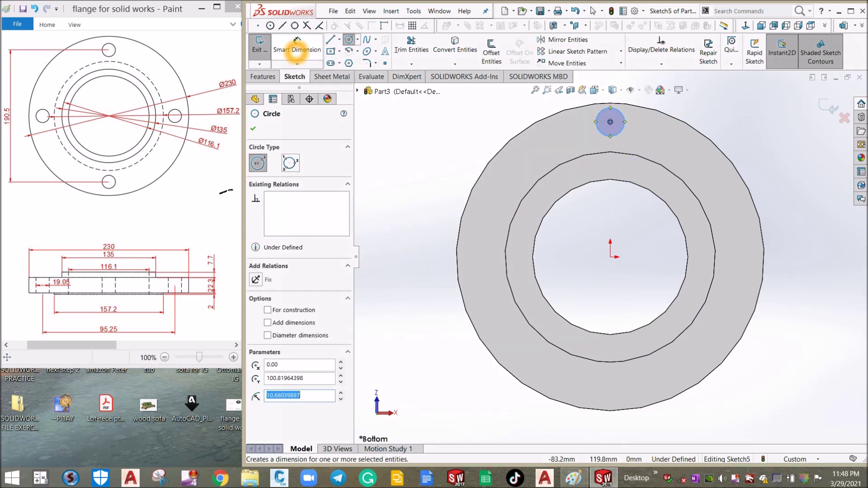
Step: Dimension the small top circle's diameter as 19.5 mm, confirming the size on the reference drawing
{"action": "left_click", "coordinate": [297, 41]}
{"action": "left_click", "coordinate": [625, 133]}
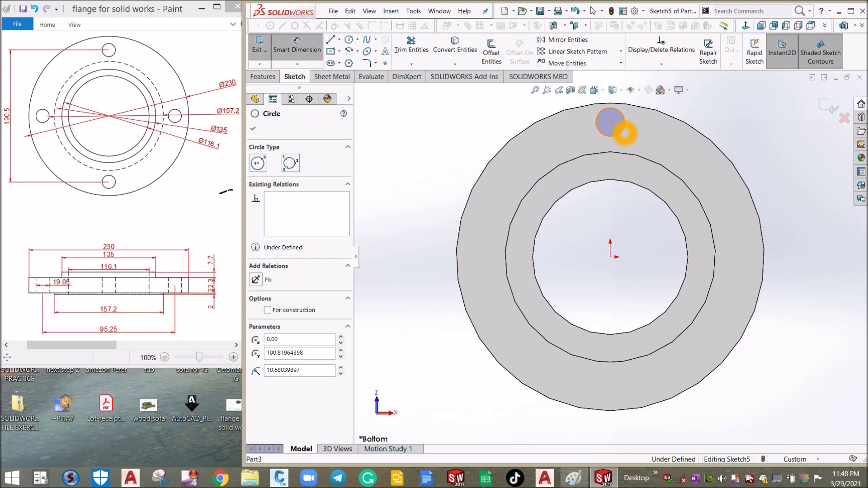
{"action": "left_click", "coordinate": [768, 139]}
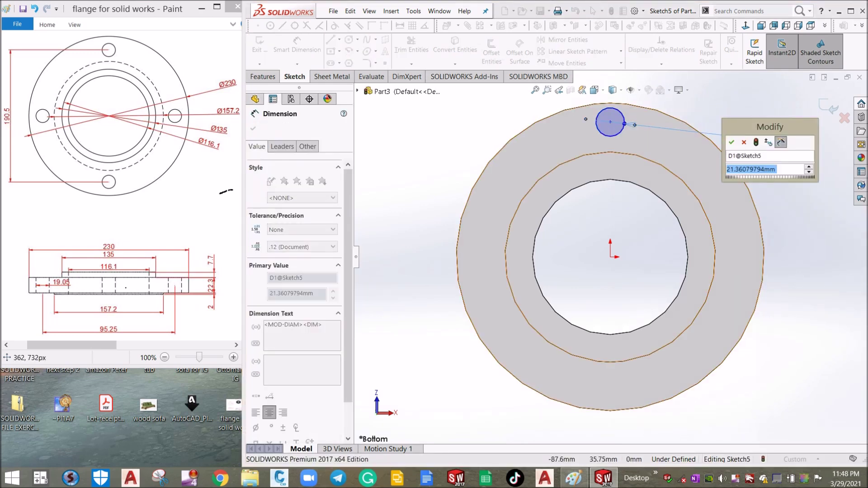
{"action": "left_click", "coordinate": [62, 283]}
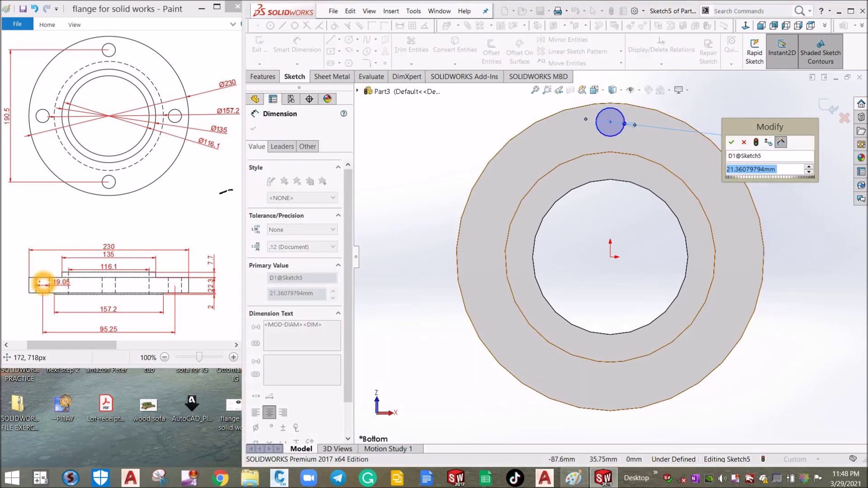
{"action": "left_click", "coordinate": [56, 281]}
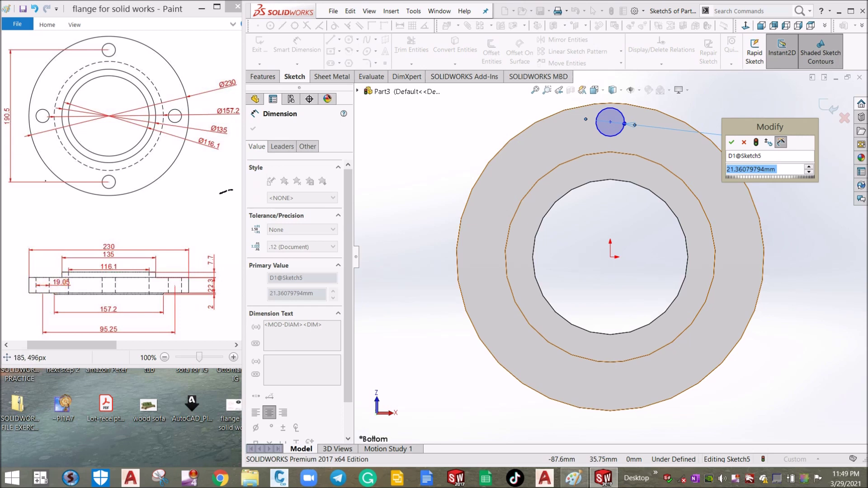
{"action": "left_click", "coordinate": [40, 114]}
{"action": "left_click", "coordinate": [53, 276]}
{"action": "type", "text": "19.5"}
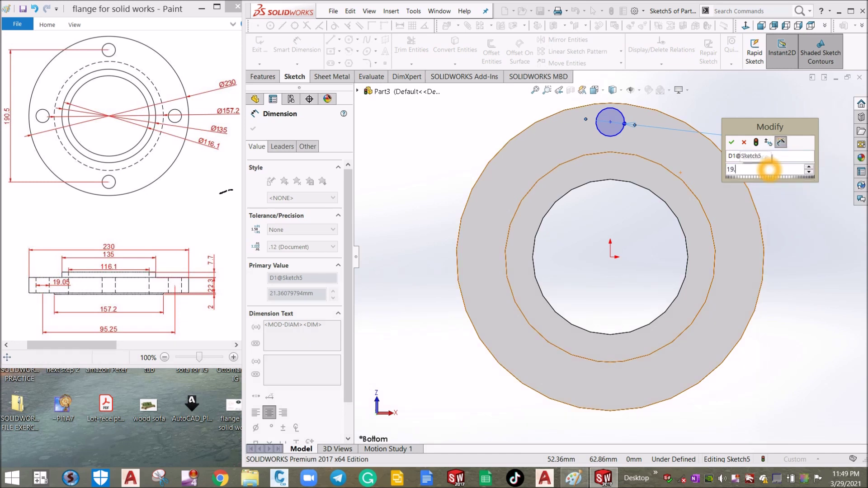
{"action": "mouse_move", "coordinate": [768, 185]}
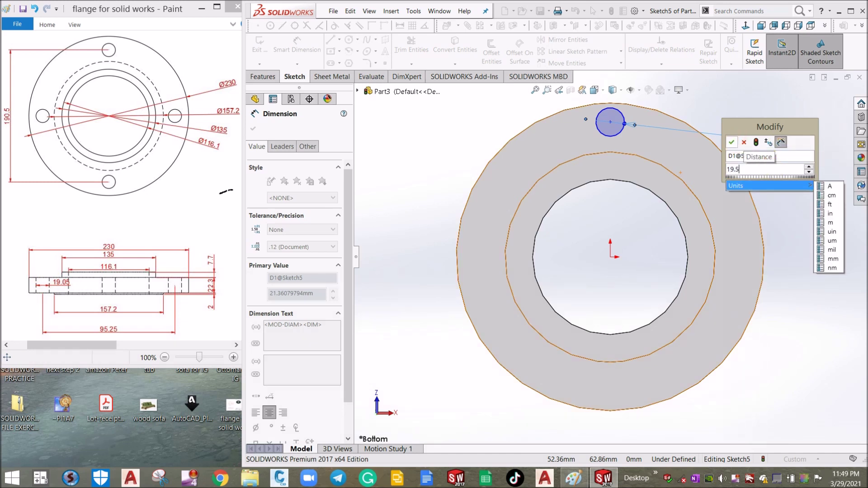
{"action": "left_click", "coordinate": [682, 133]}
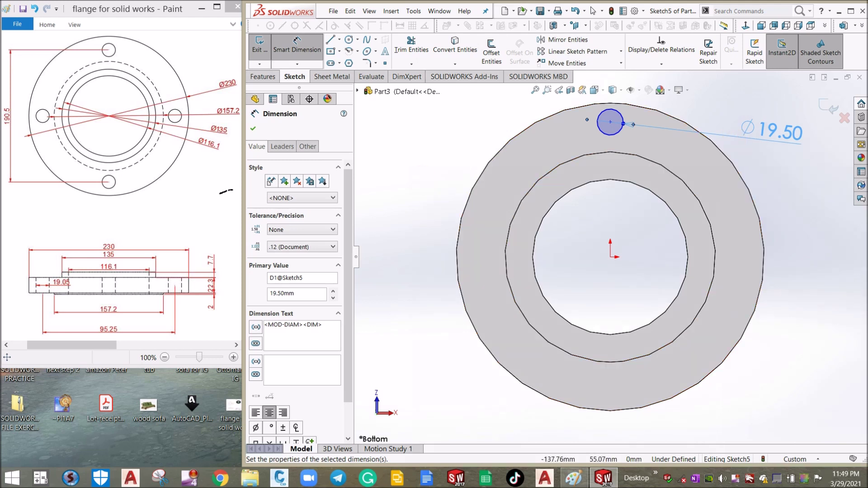
{"action": "left_click", "coordinate": [352, 177]}
Step: Exit Smart Dimension and select the bolt-hole centre point to read its position, X 0.00, Y 100.82
{"action": "left_click", "coordinate": [610, 122]}
{"action": "left_click", "coordinate": [610, 257]}
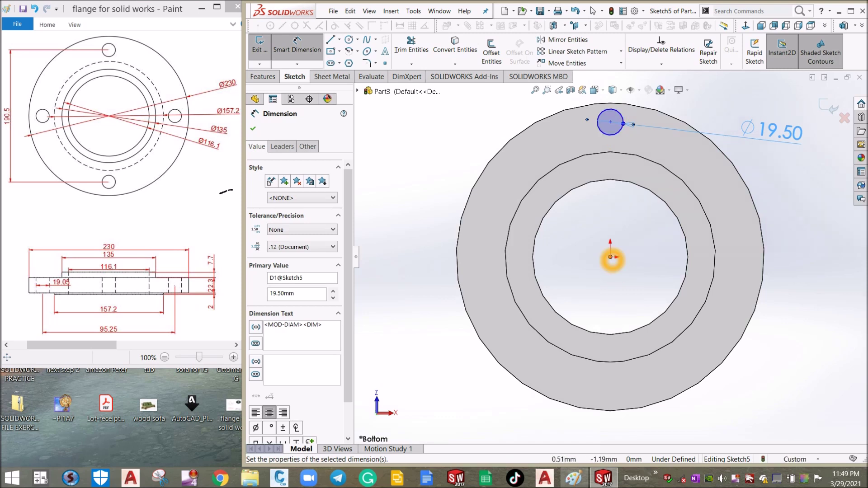
{"action": "left_click", "coordinate": [79, 136]}
{"action": "left_click", "coordinate": [106, 50]}
{"action": "left_click", "coordinate": [9, 56]}
{"action": "left_click", "coordinate": [106, 47]}
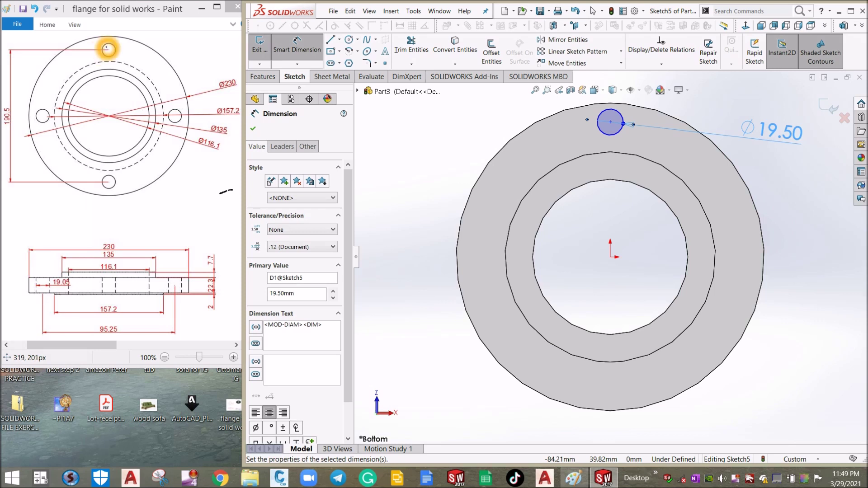
{"action": "left_click", "coordinate": [109, 50]}
{"action": "left_click", "coordinate": [108, 182]}
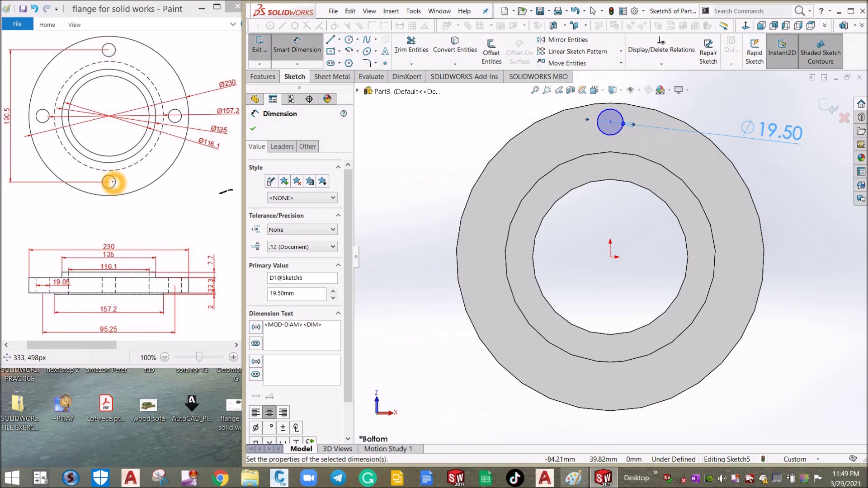
{"action": "left_click", "coordinate": [16, 126]}
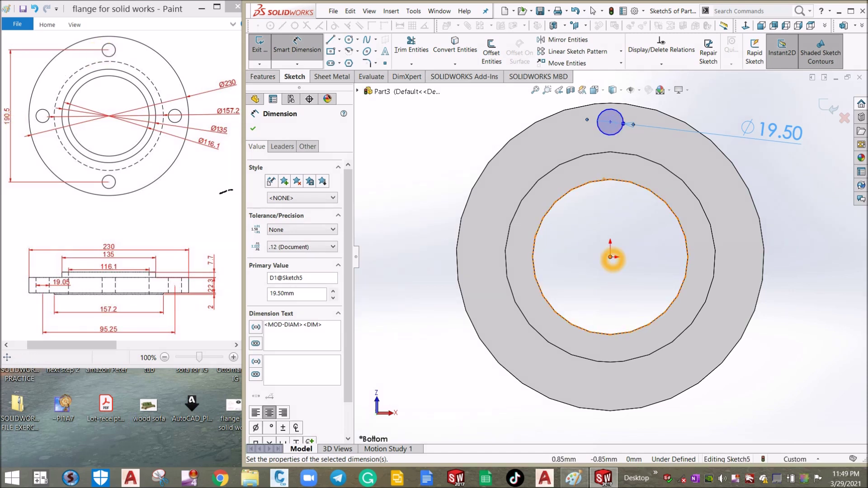
{"action": "left_click", "coordinate": [23, 122]}
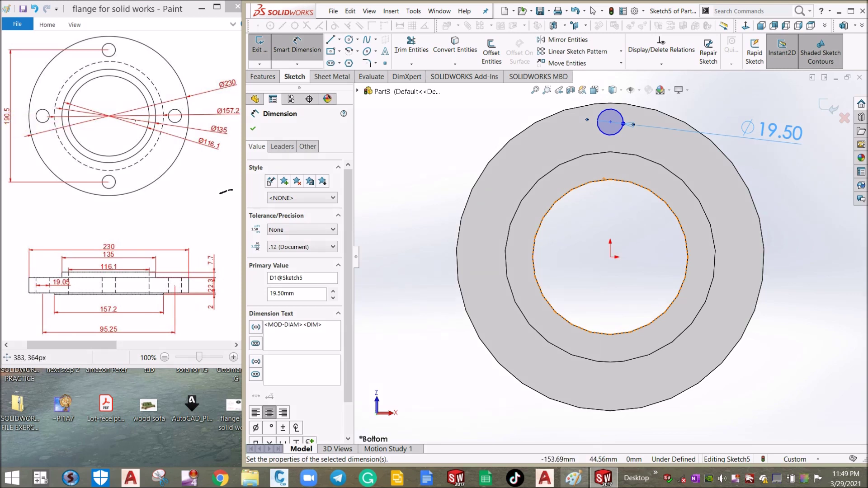
{"action": "left_click", "coordinate": [297, 45]}
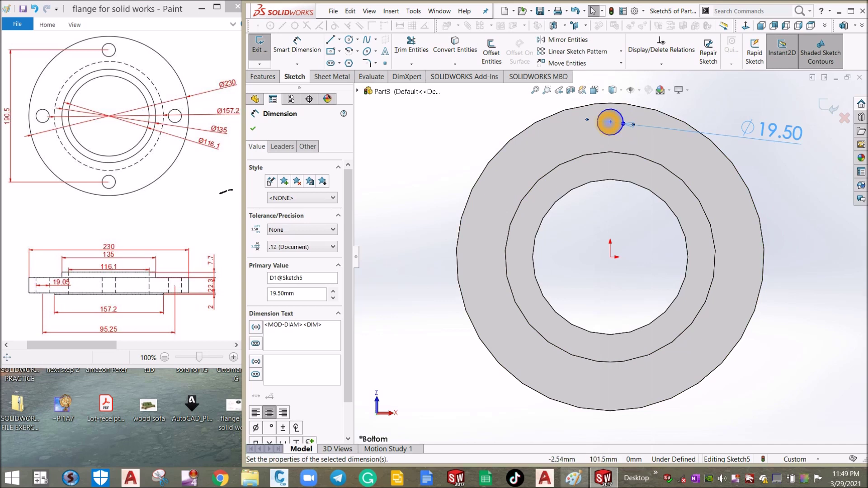
{"action": "left_click", "coordinate": [610, 122]}
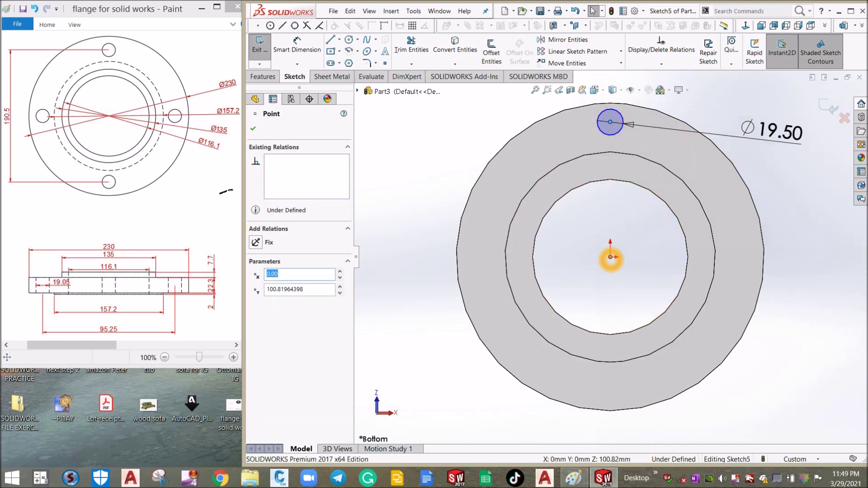
Step: Add a vertical dimension from the bolt-hole centre to the origin, entered as 190.5/2 (95.25 mm)
{"action": "left_click", "coordinate": [610, 256]}
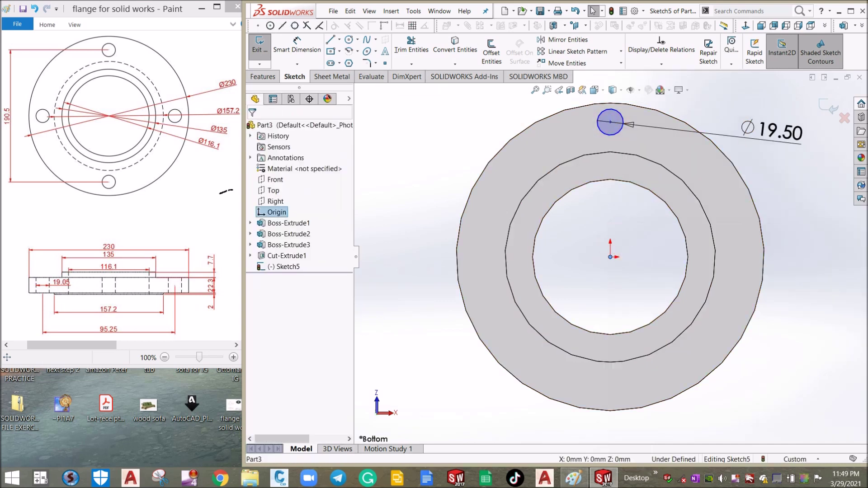
{"action": "left_click", "coordinate": [297, 45]}
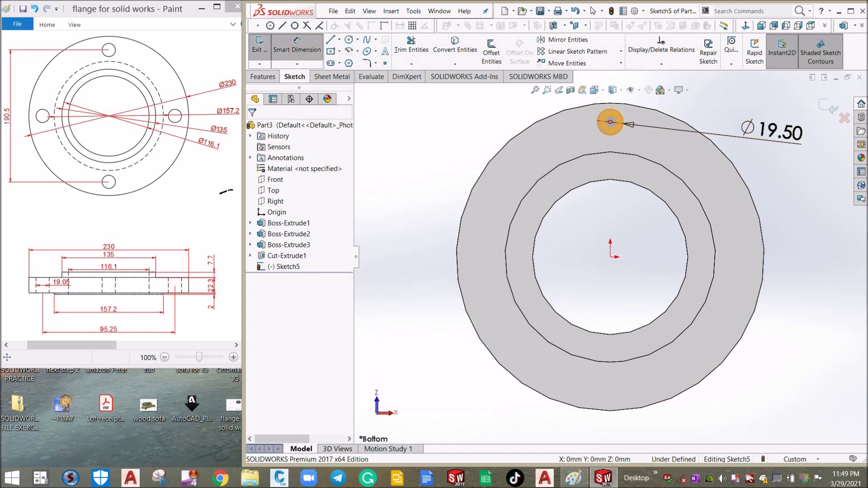
{"action": "left_click", "coordinate": [610, 122]}
{"action": "left_click", "coordinate": [610, 257]}
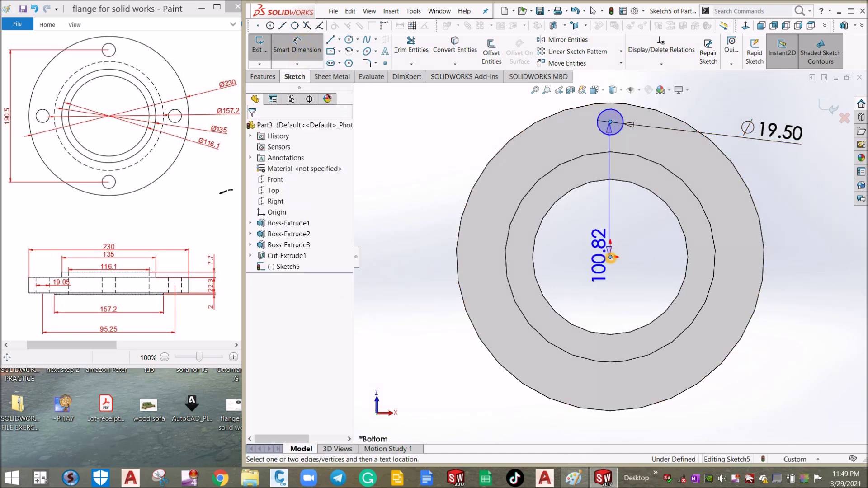
{"action": "left_click", "coordinate": [401, 186]}
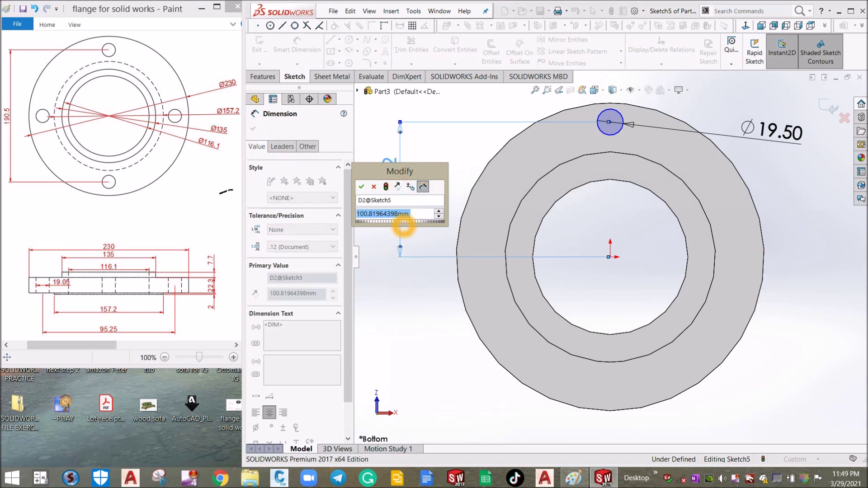
{"action": "type", "text": "19."}
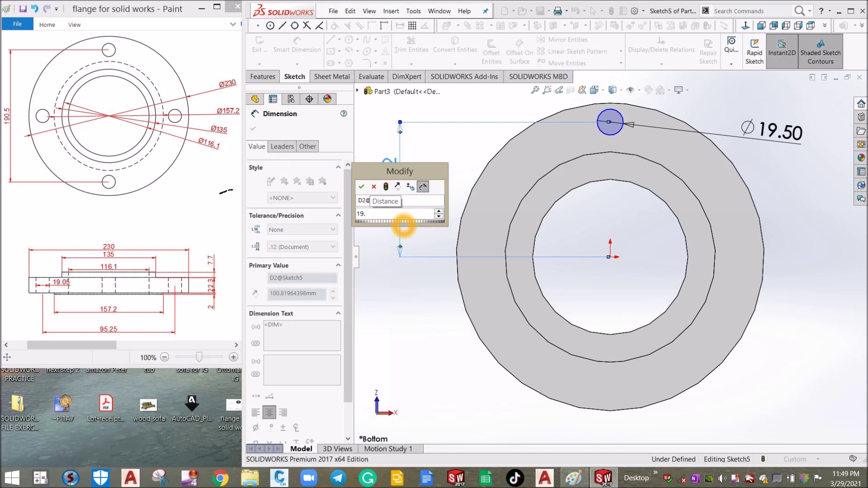
{"action": "key", "text": "BackSpace"}
{"action": "type", "text": "0.5/"}
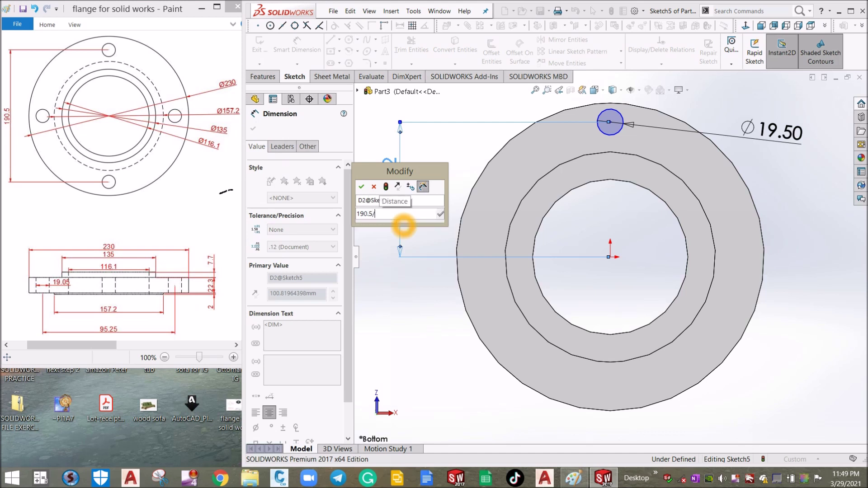
{"action": "type", "text": "2"}
{"action": "key", "text": "Return"}
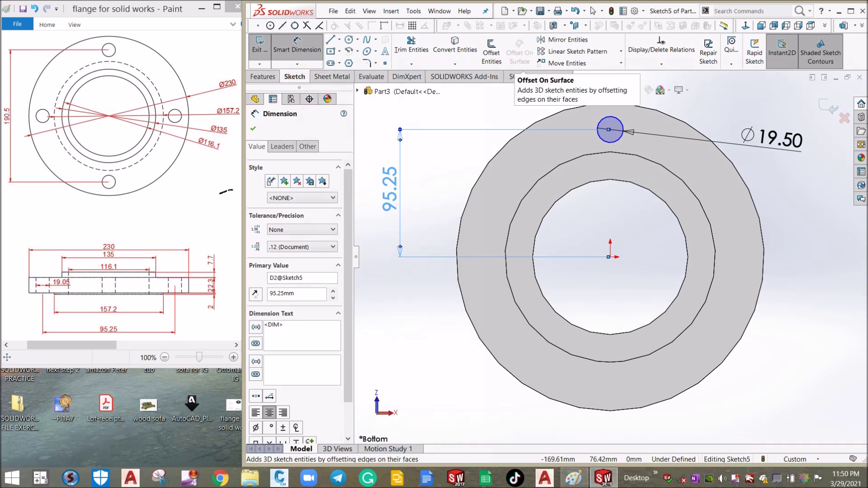
Step: Create a circular sketch pattern of the 19.5 mm circle with 6 instances around the origin
{"action": "left_click", "coordinate": [621, 51]}
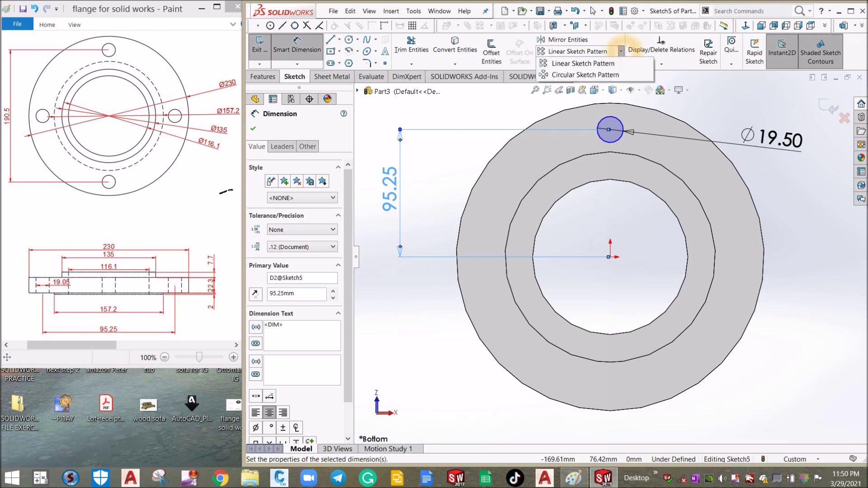
{"action": "left_click", "coordinate": [589, 75]}
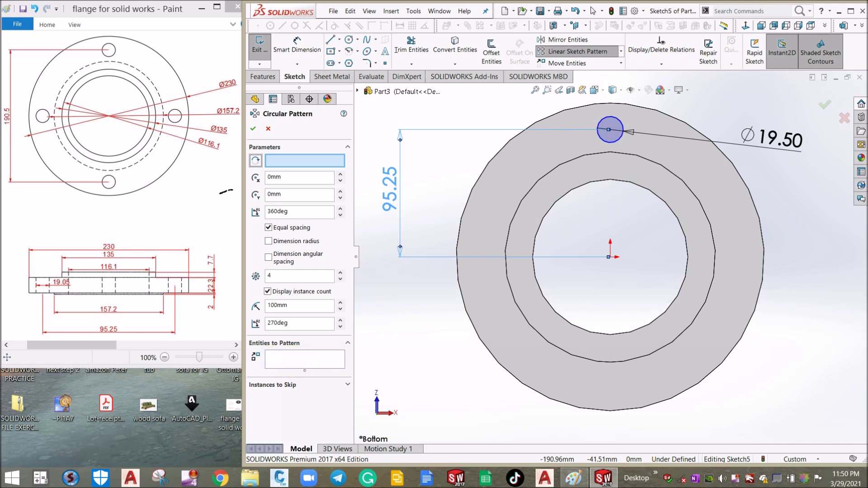
{"action": "left_click", "coordinate": [287, 358]}
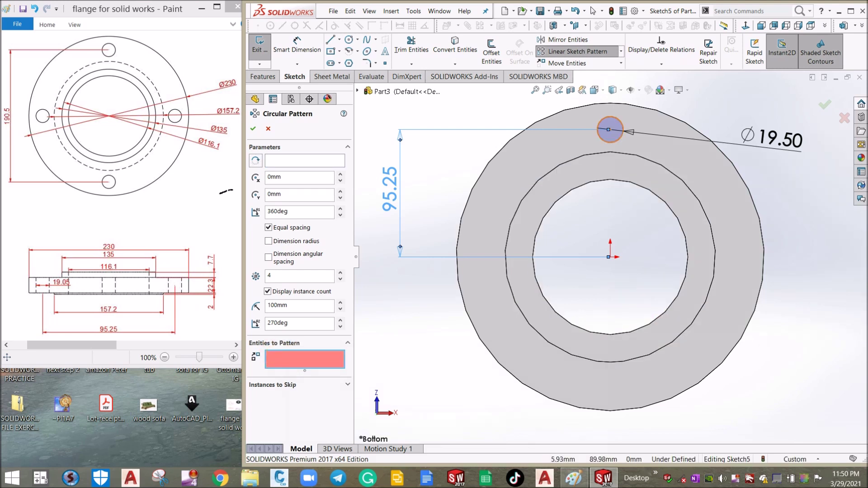
{"action": "left_click", "coordinate": [618, 136]}
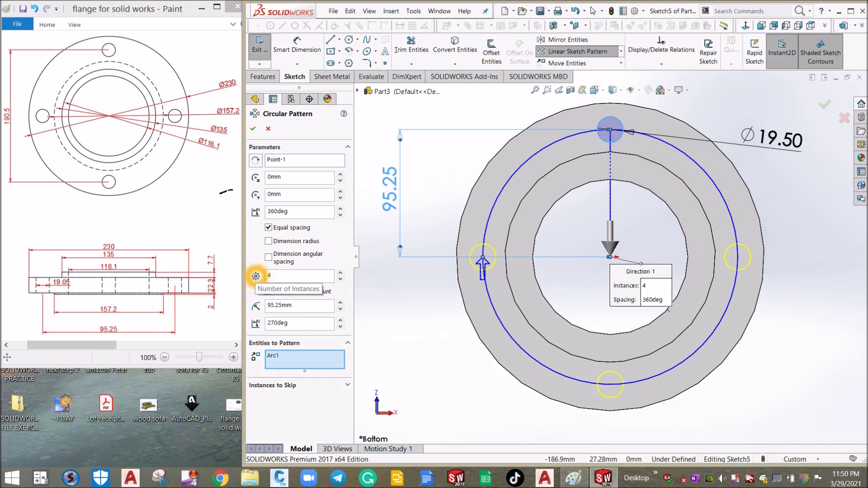
{"action": "double_click", "coordinate": [276, 276]}
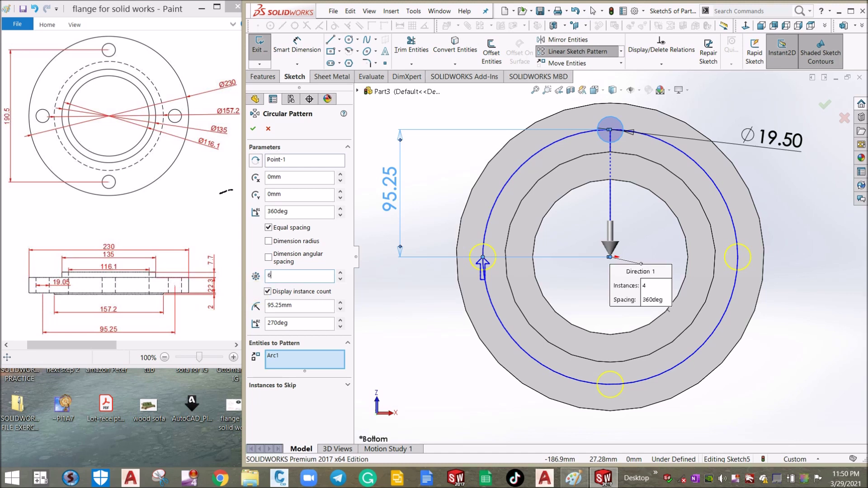
{"action": "left_click", "coordinate": [253, 128]}
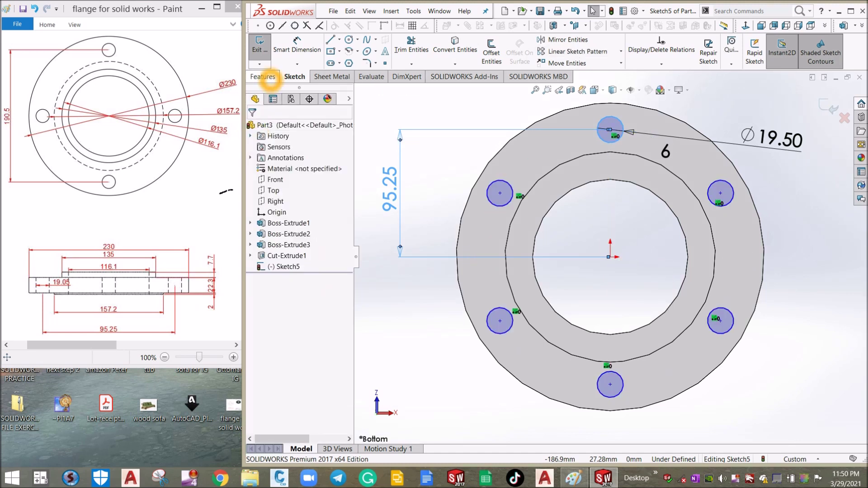
Step: Start an Extruded Cut of the six bolt-hole circles with the end condition set to Through All
{"action": "left_click", "coordinate": [263, 77]}
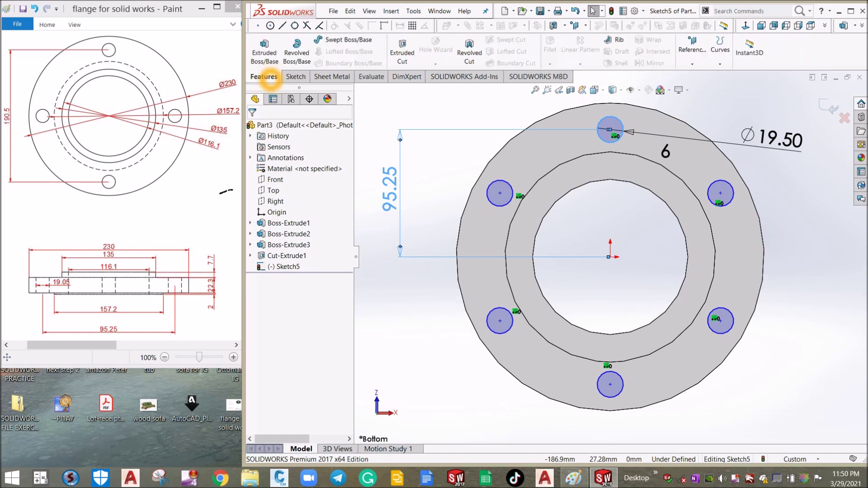
{"action": "left_click", "coordinate": [401, 52]}
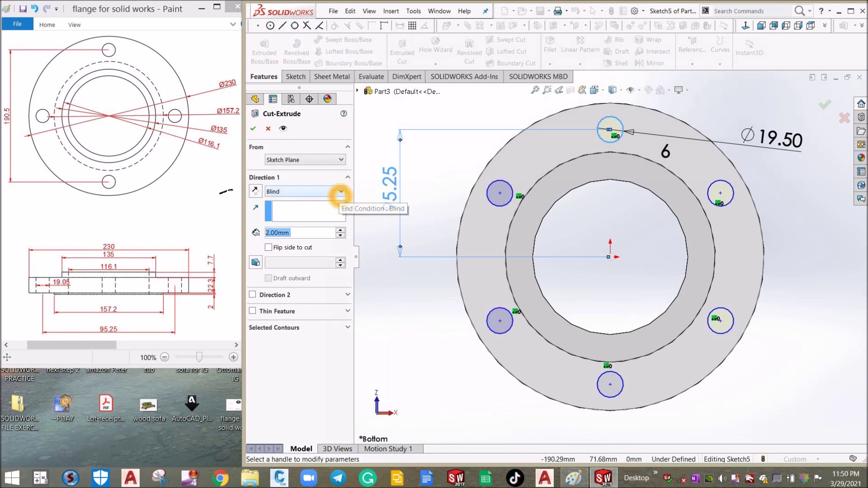
{"action": "left_click", "coordinate": [340, 192]}
{"action": "left_click", "coordinate": [281, 209]}
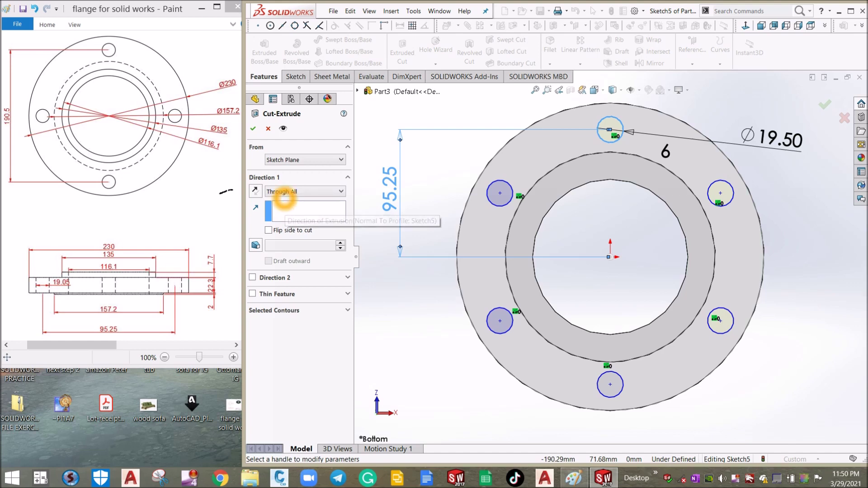